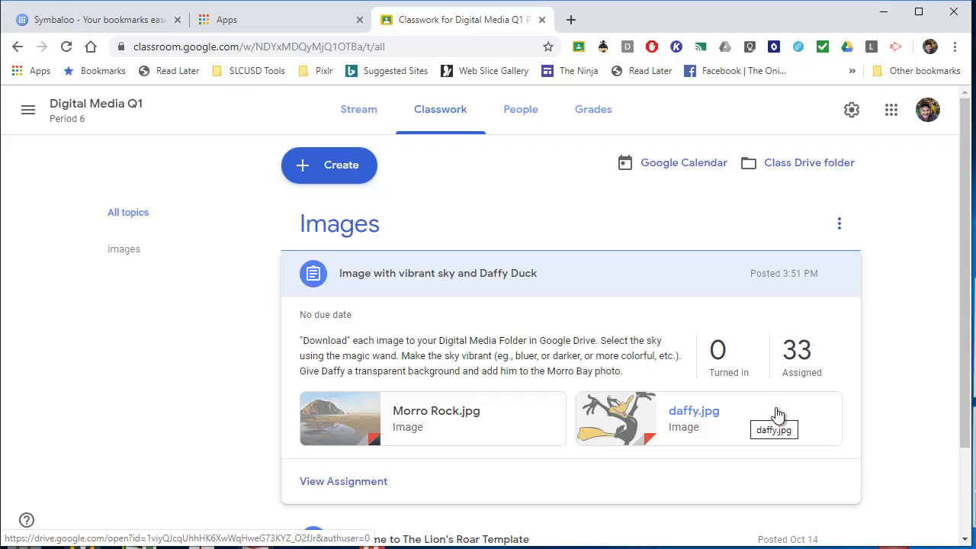
pyautogui.moveTo(902, 333); pyautogui.dragTo(700, 403)
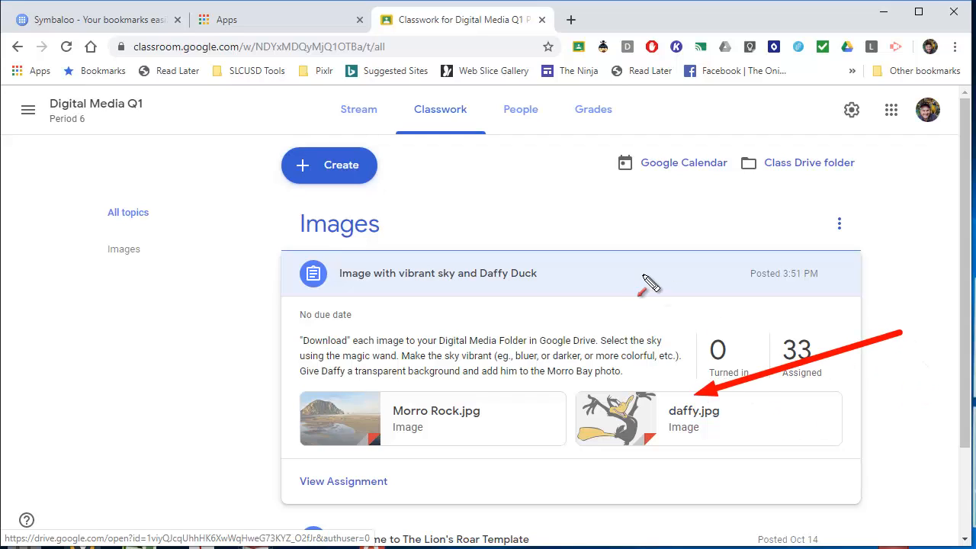
pyautogui.moveTo(645, 278); pyautogui.dragTo(468, 392)
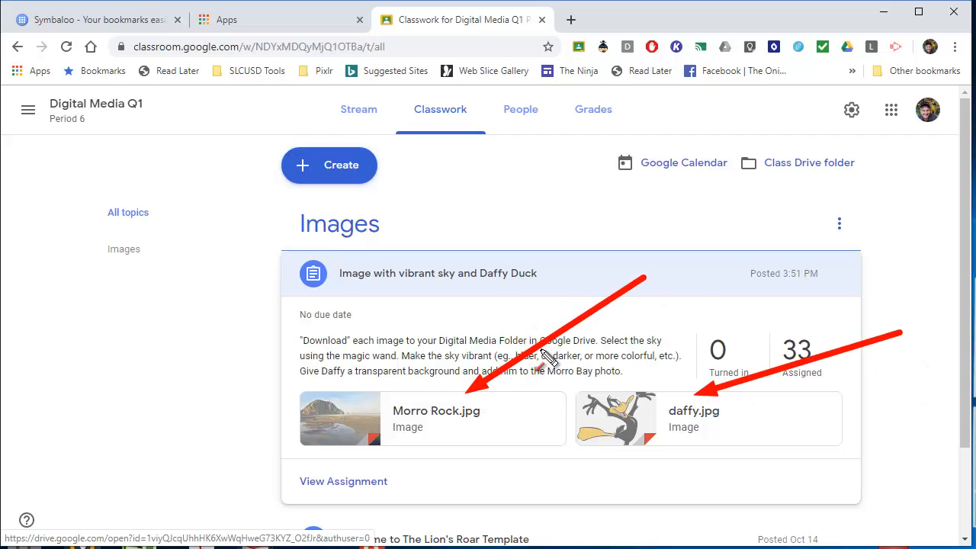
pyautogui.press('Escape')
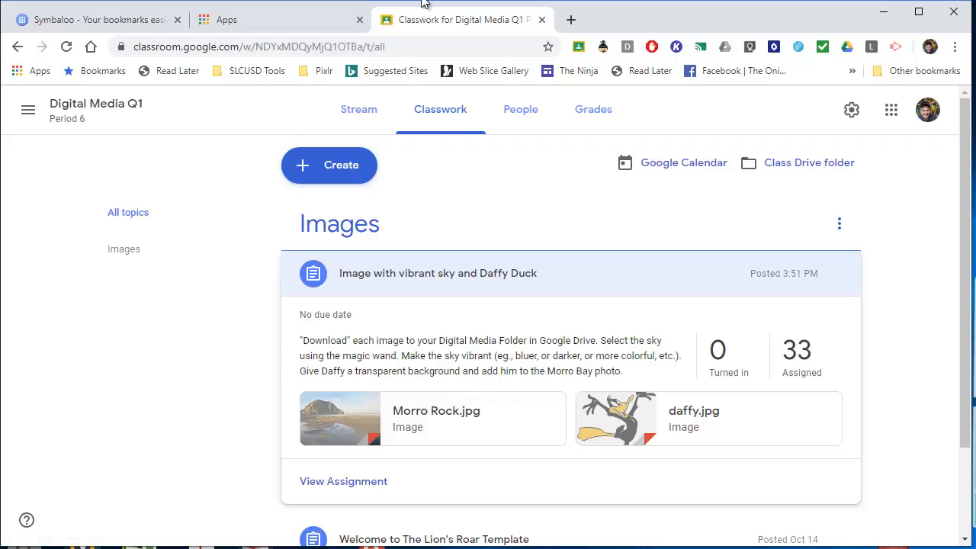
# Go to pixlr.com in a new browser tab and launch Pixlr Editor.
pyautogui.click(570, 20)
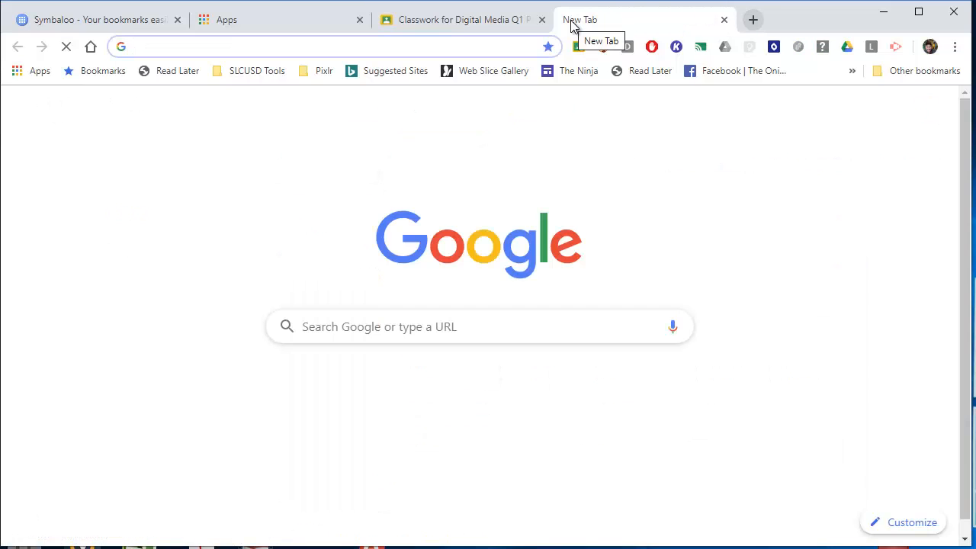
pyautogui.write('pi')
pyautogui.press('Return')
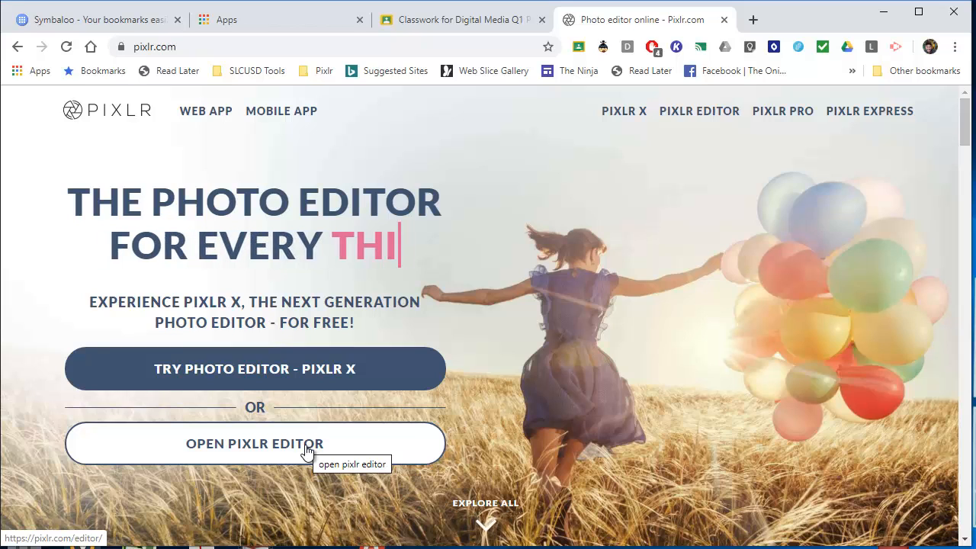
pyautogui.click(228, 452)
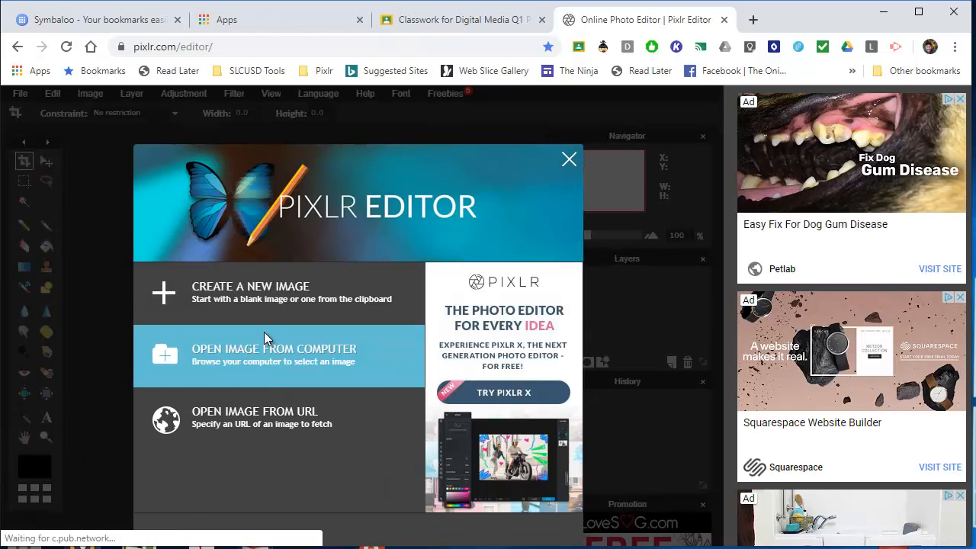
# Open the image "daffy (1)" from the temp images folder on the computer.
pyautogui.click(322, 363)
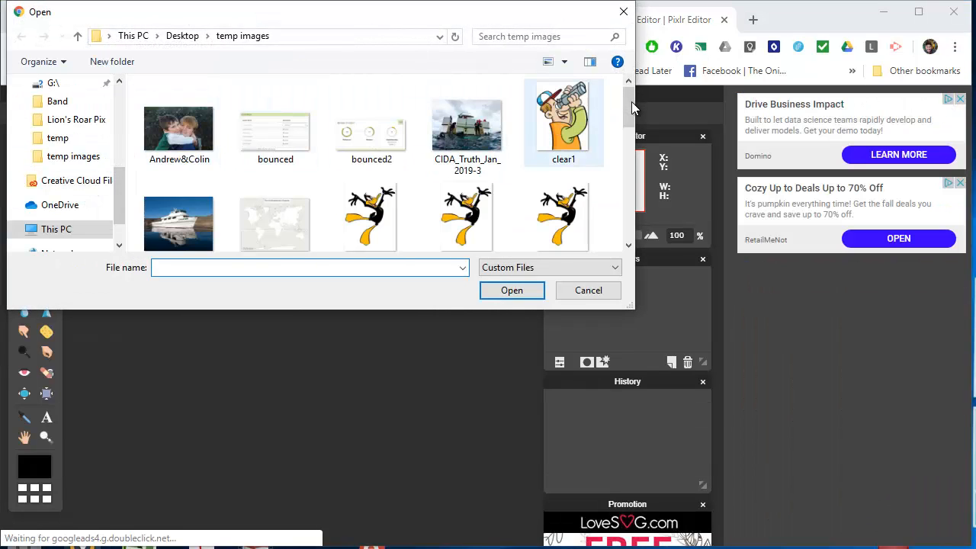
pyautogui.scroll(-1, 632, 106)
pyautogui.click(366, 177)
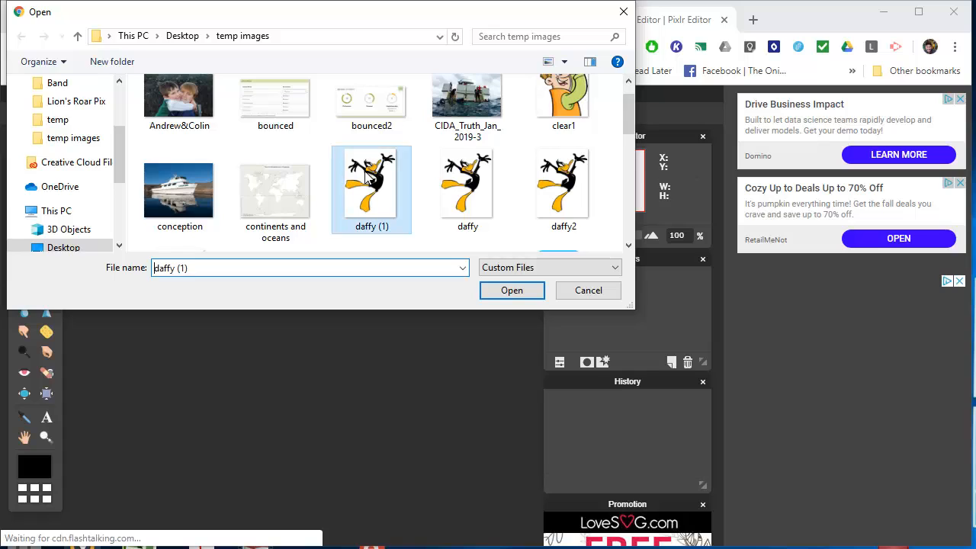
pyautogui.doubleClick(366, 177)
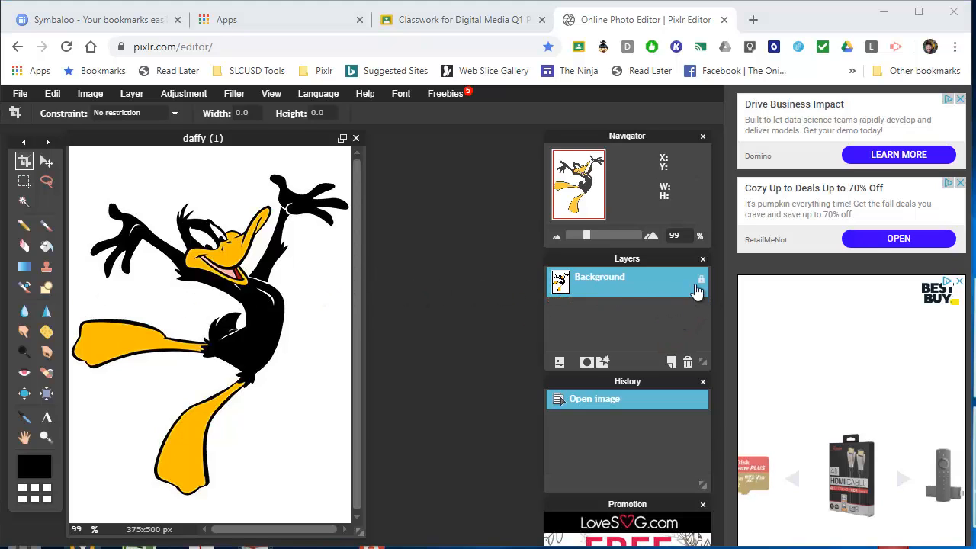
# Unlock the Background layer and delete the white areas around Daffy, including enclosed gaps but not the eyes, selecting them with the Wand tool.
pyautogui.doubleClick(701, 281)
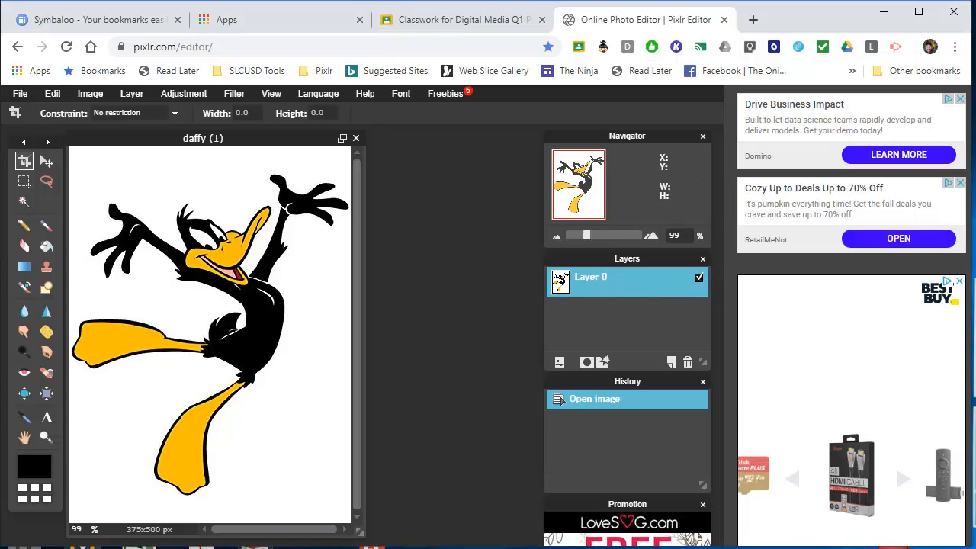
pyautogui.click(25, 203)
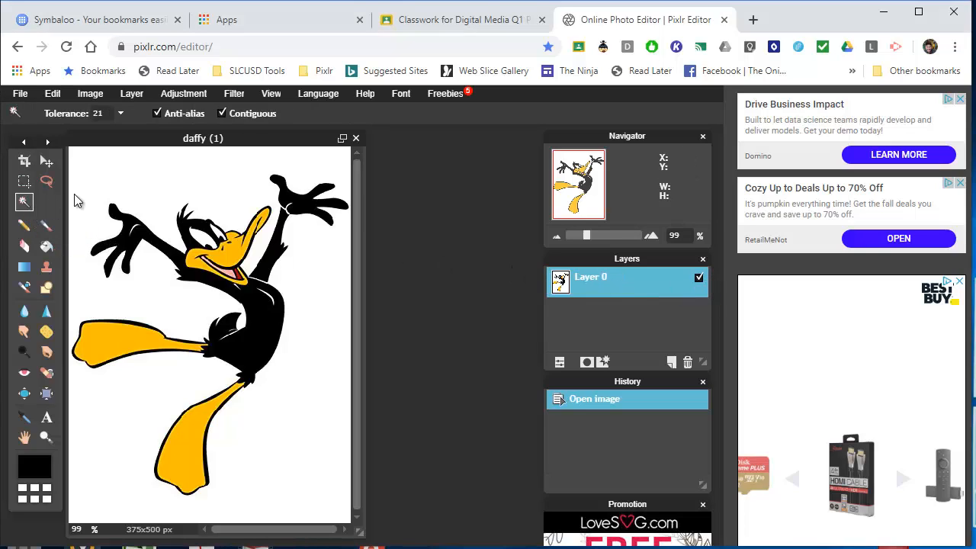
pyautogui.click(150, 177)
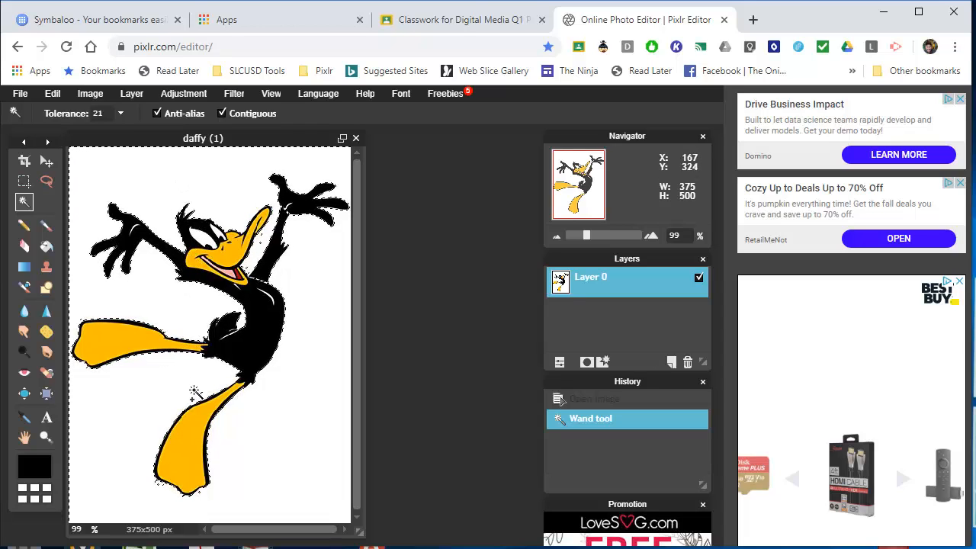
pyautogui.click(201, 395)
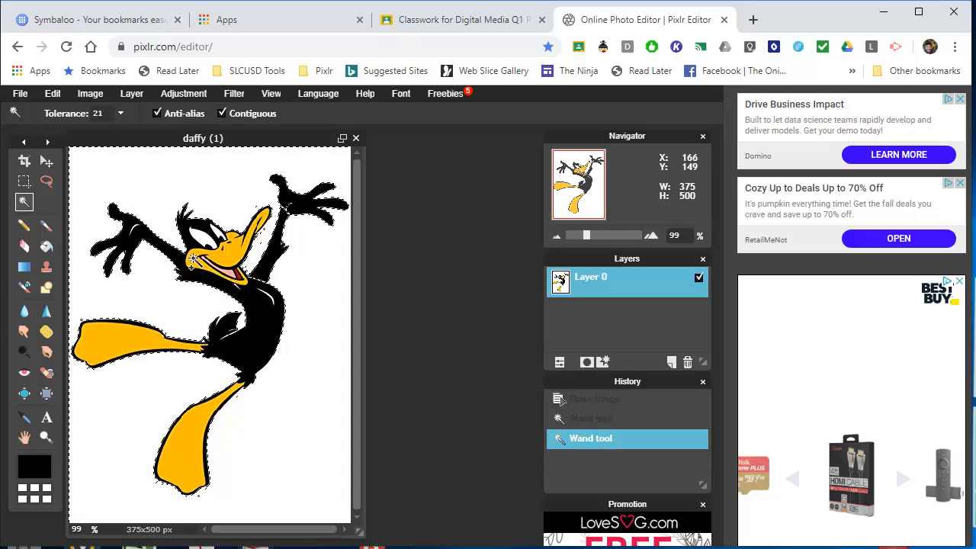
pyautogui.click(249, 249)
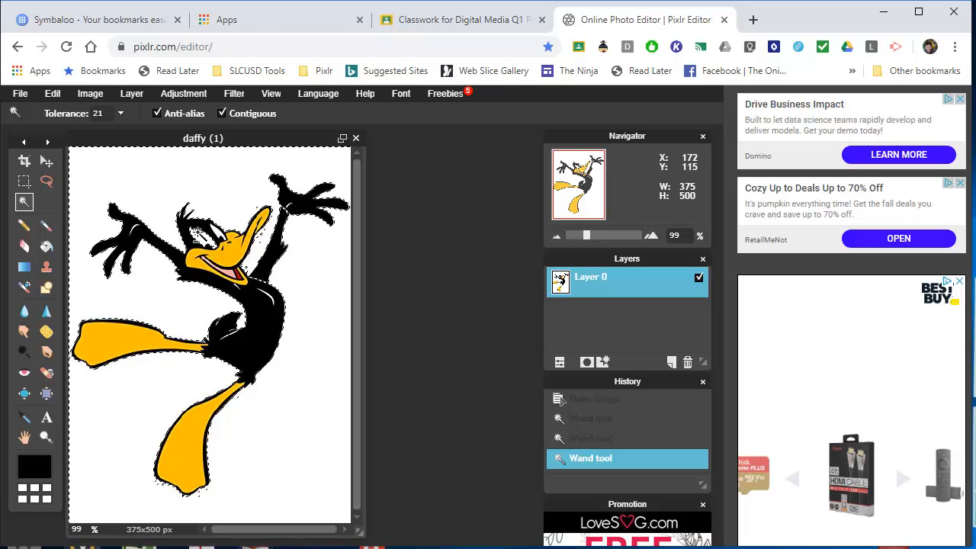
pyautogui.click(217, 231)
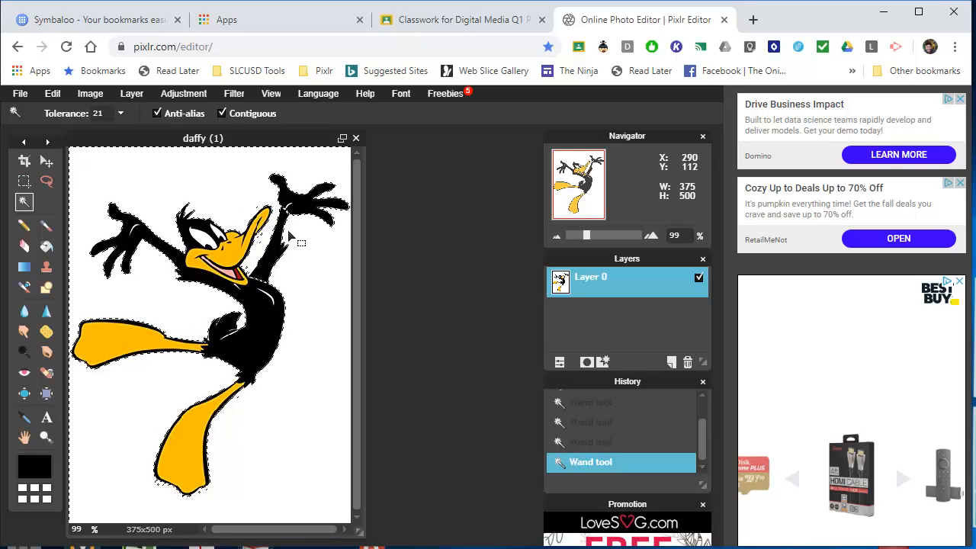
pyautogui.click(276, 241)
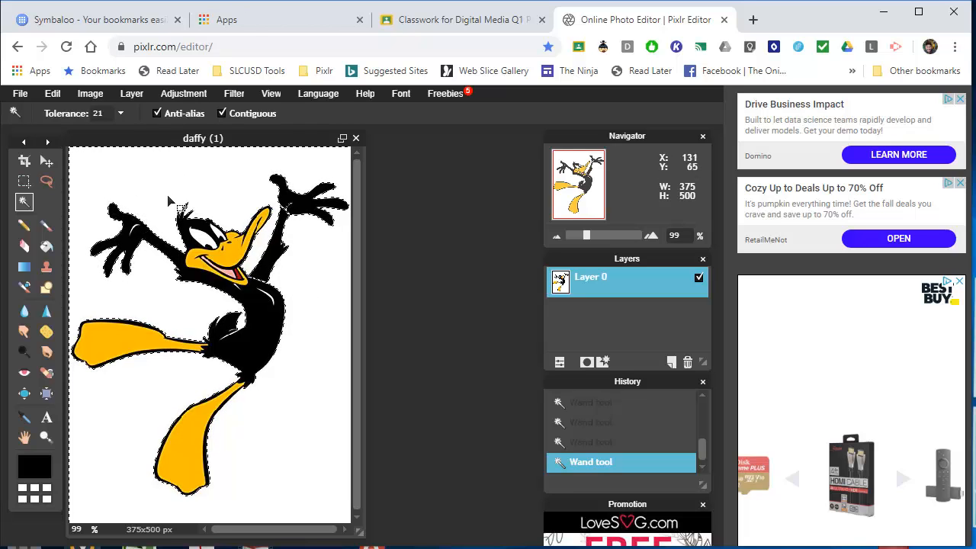
pyautogui.press('Delete')
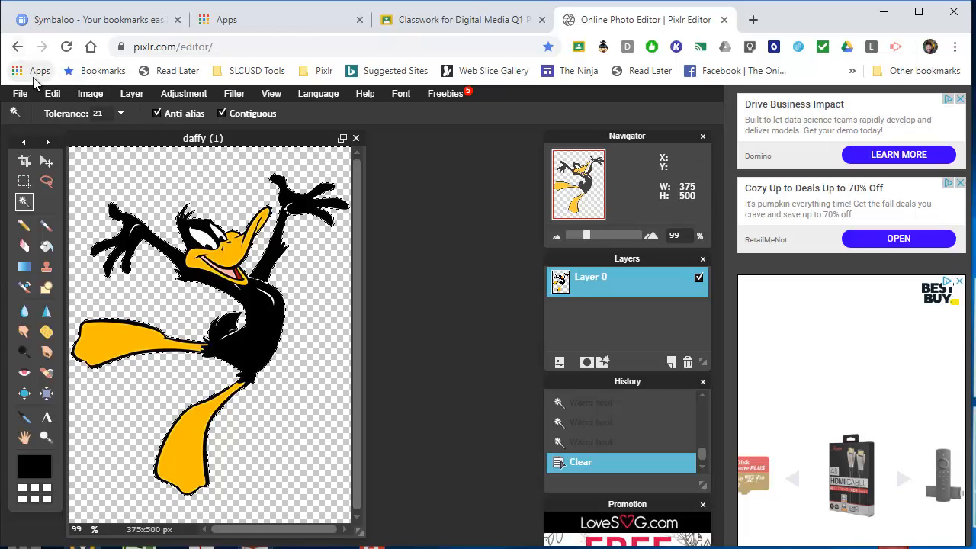
# Save the image as DaffyBG in PNG (Transparent, full quality) format in the temp images folder.
pyautogui.click(20, 93)
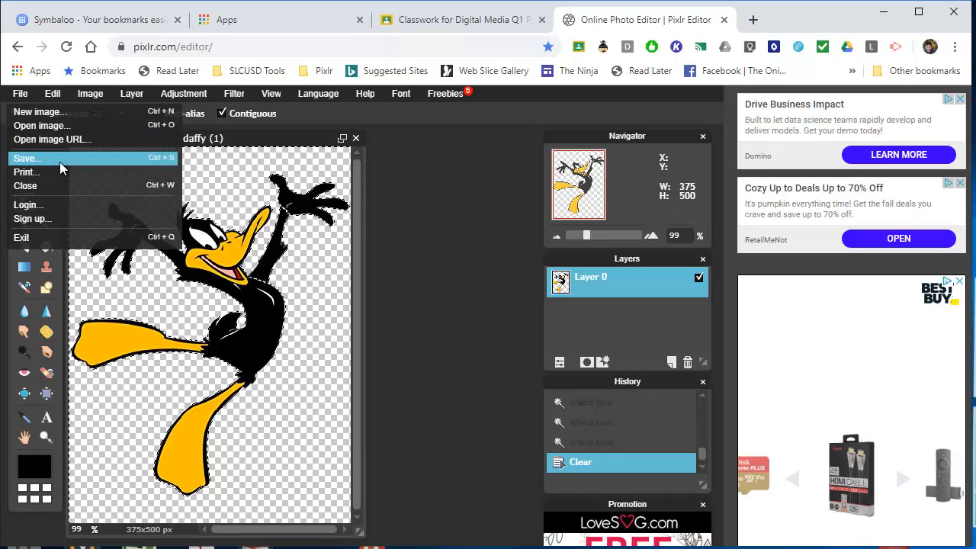
pyautogui.click(34, 157)
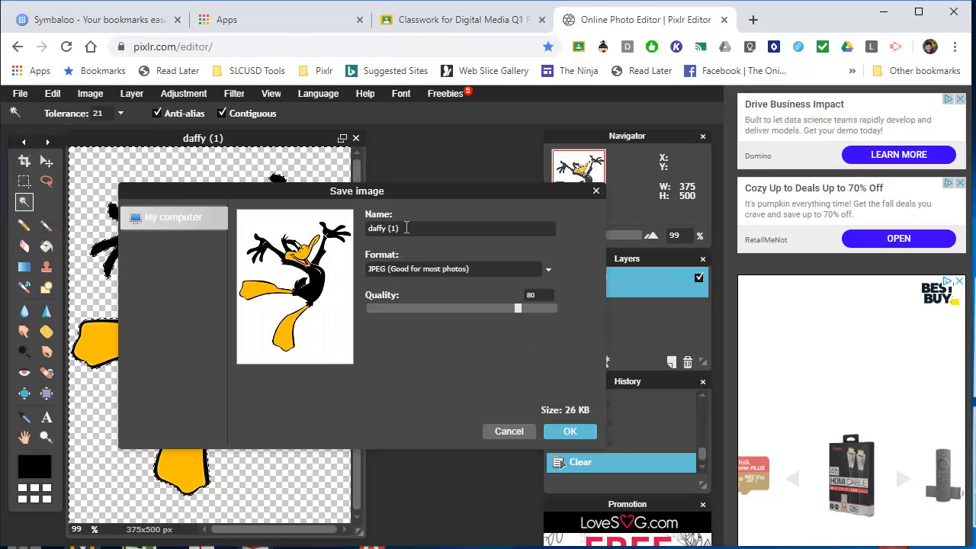
pyautogui.hotkey('ctrl', 'a')
pyautogui.write('DaffyBG')
pyautogui.moveTo(517, 351); pyautogui.dragTo(416, 288)
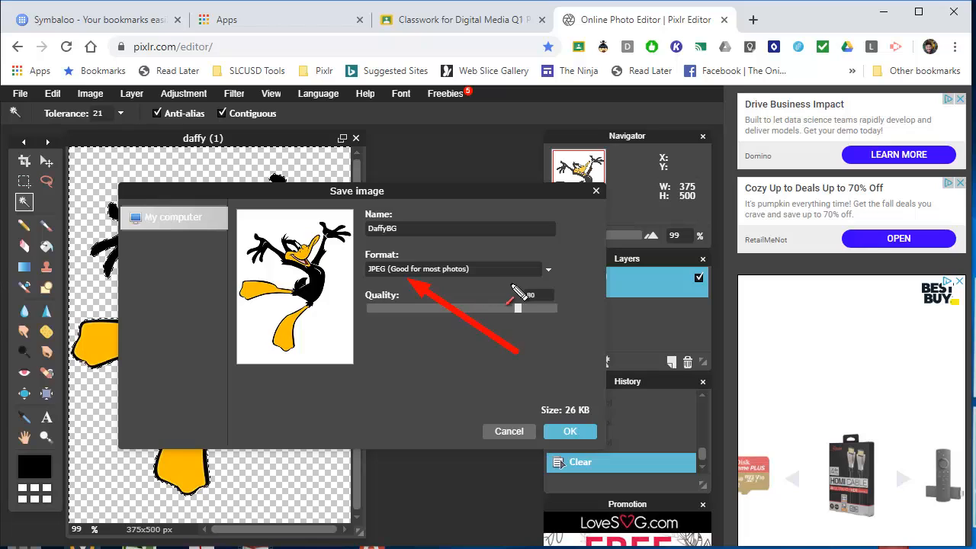
pyautogui.press('Escape')
pyautogui.click(549, 273)
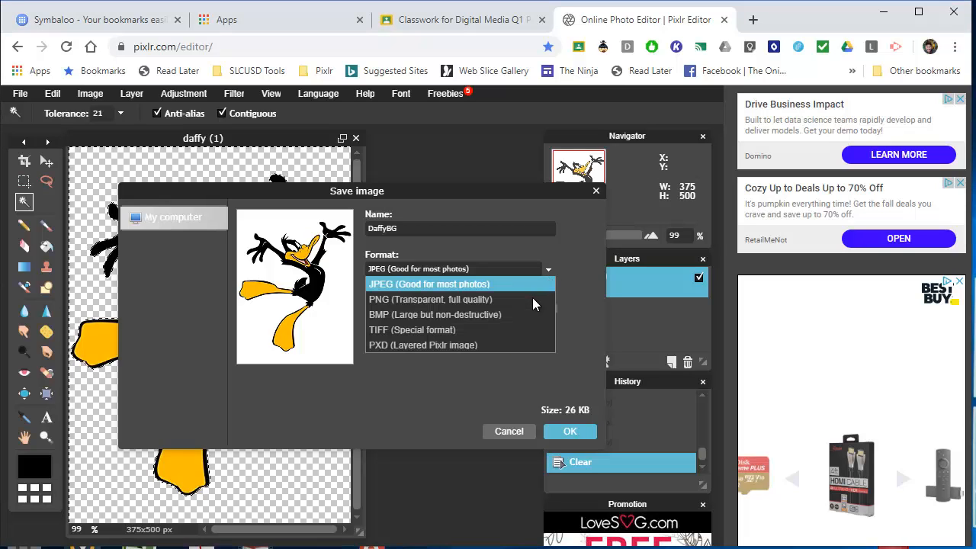
pyautogui.click(480, 298)
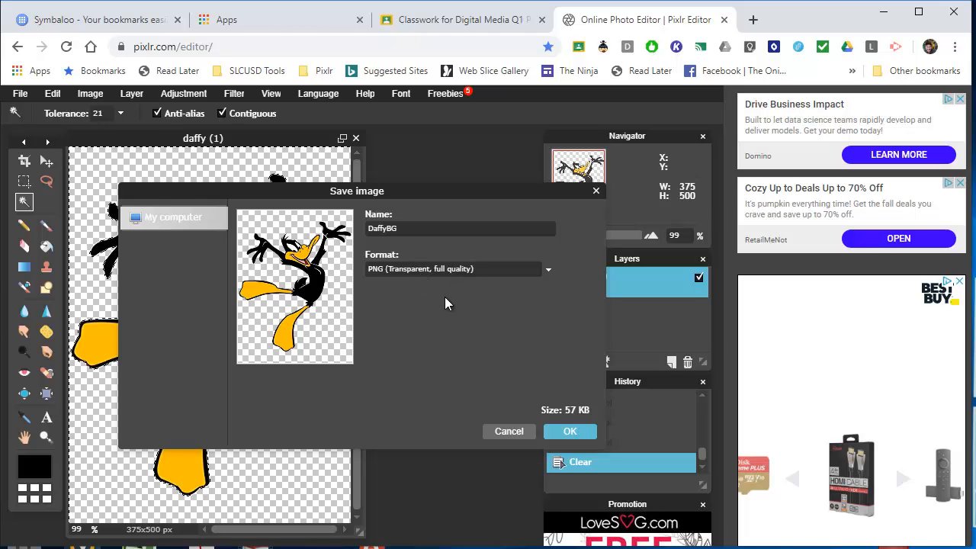
pyautogui.click(568, 431)
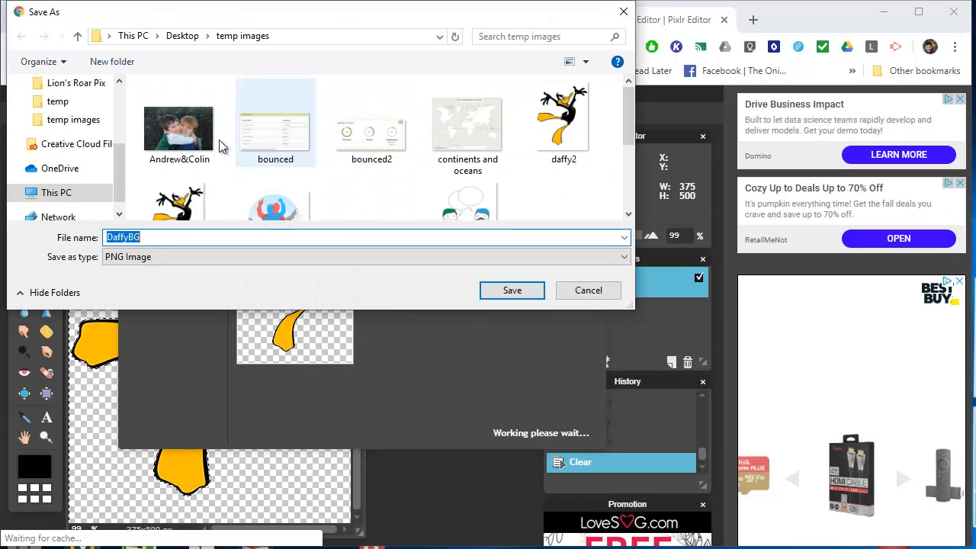
pyautogui.click(513, 291)
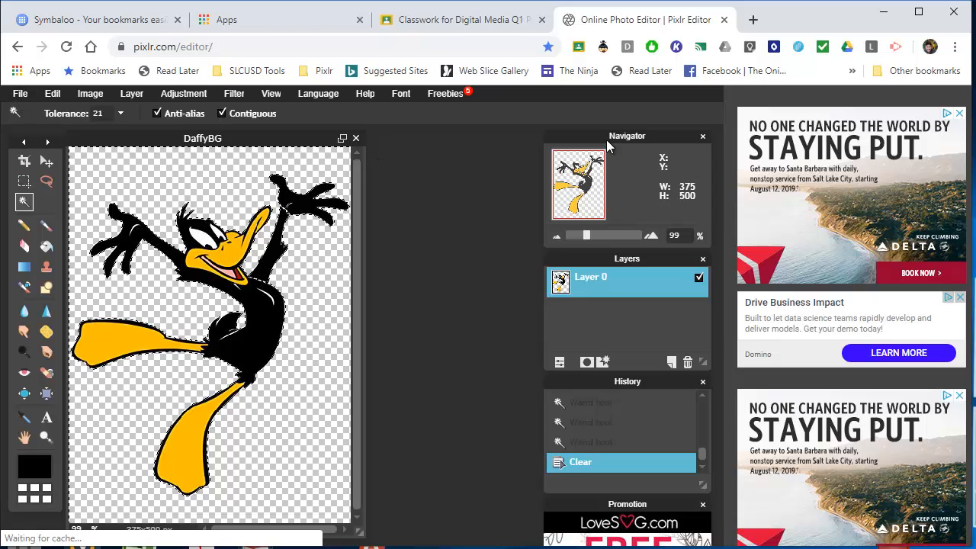
# Close the DaffyBG image without saving again and open "Morro Rock (1)" from the temp images folder.
pyautogui.click(356, 139)
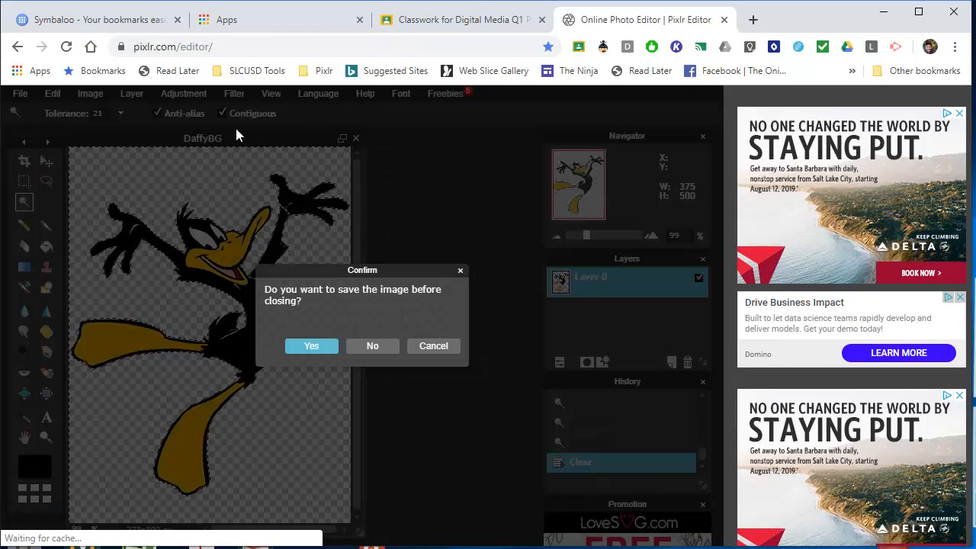
pyautogui.click(372, 345)
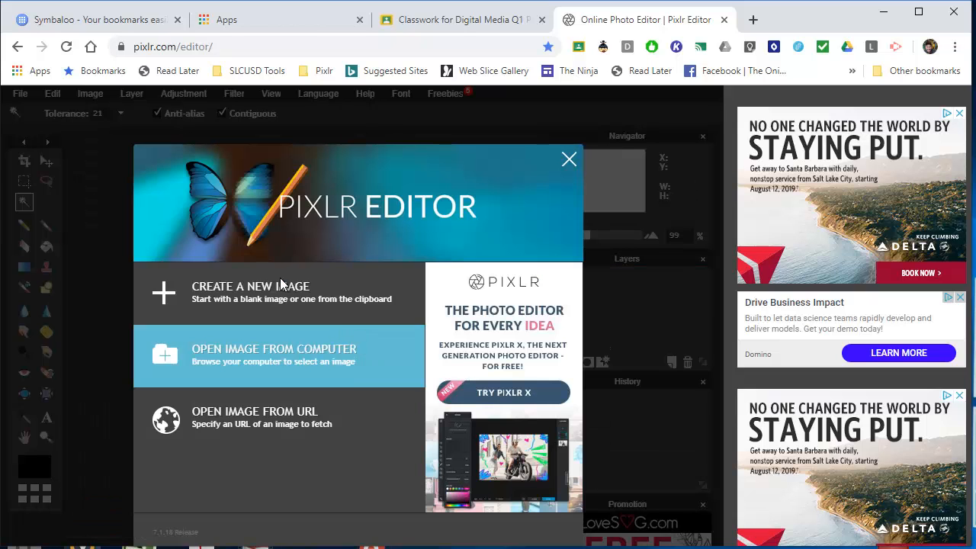
pyautogui.click(356, 331)
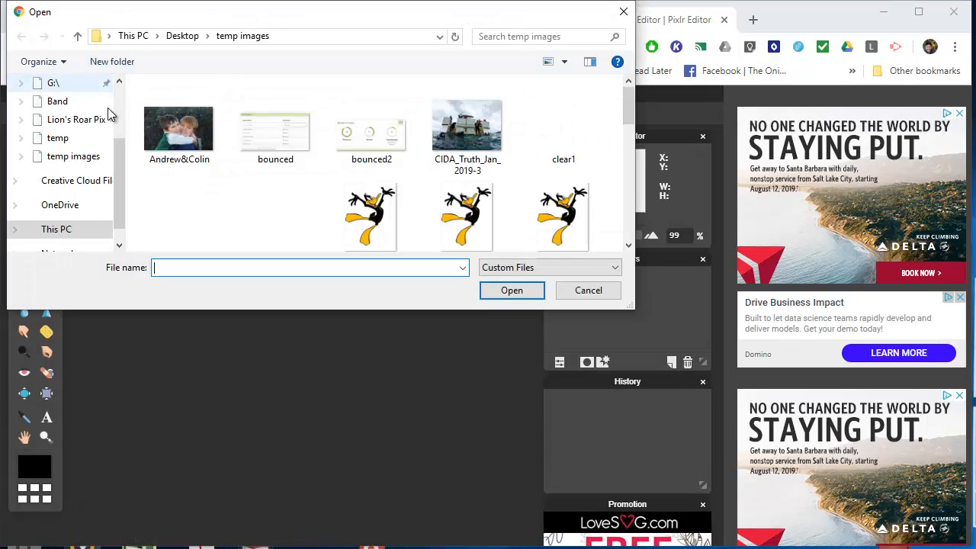
pyautogui.scroll(-2, 362, 164)
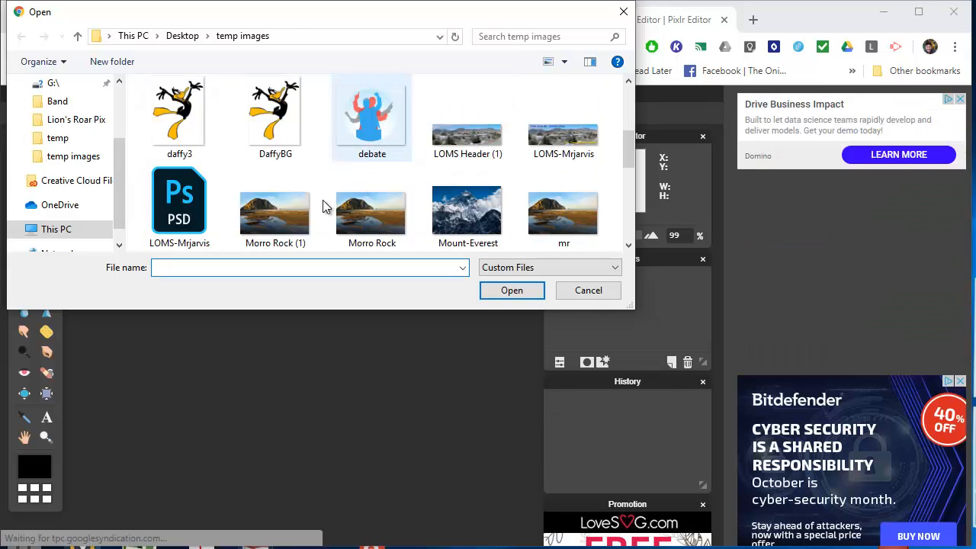
pyautogui.doubleClick(295, 211)
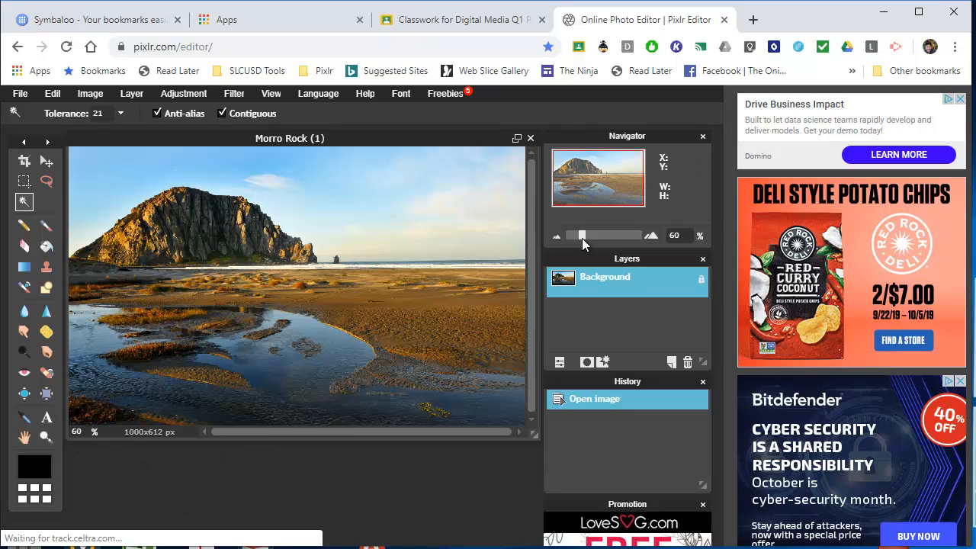
pyautogui.moveTo(582, 238)
pyautogui.mouseDown()
pyautogui.moveTo(573, 241)
pyautogui.moveTo(594, 245)
pyautogui.mouseUp()
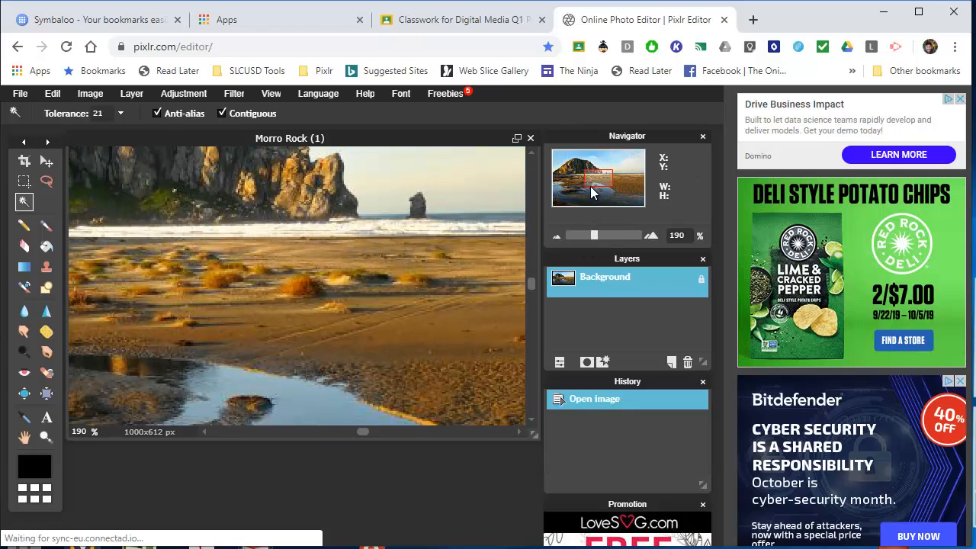
pyautogui.moveTo(601, 179); pyautogui.dragTo(584, 229)
pyautogui.moveTo(585, 169); pyautogui.dragTo(597, 175)
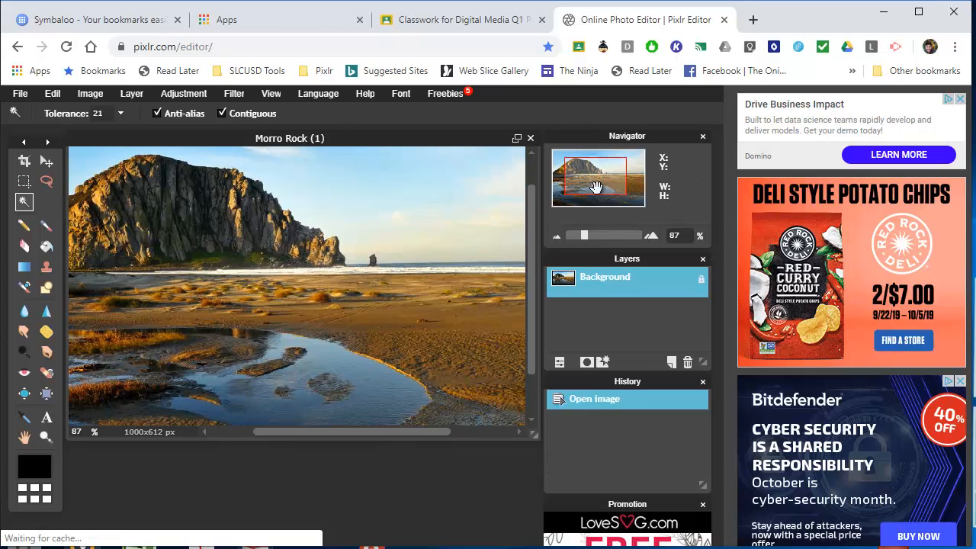
pyautogui.moveTo(582, 231)
pyautogui.mouseDown()
pyautogui.moveTo(592, 232)
pyautogui.moveTo(580, 232)
pyautogui.mouseUp()
pyautogui.moveTo(575, 190); pyautogui.dragTo(572, 190)
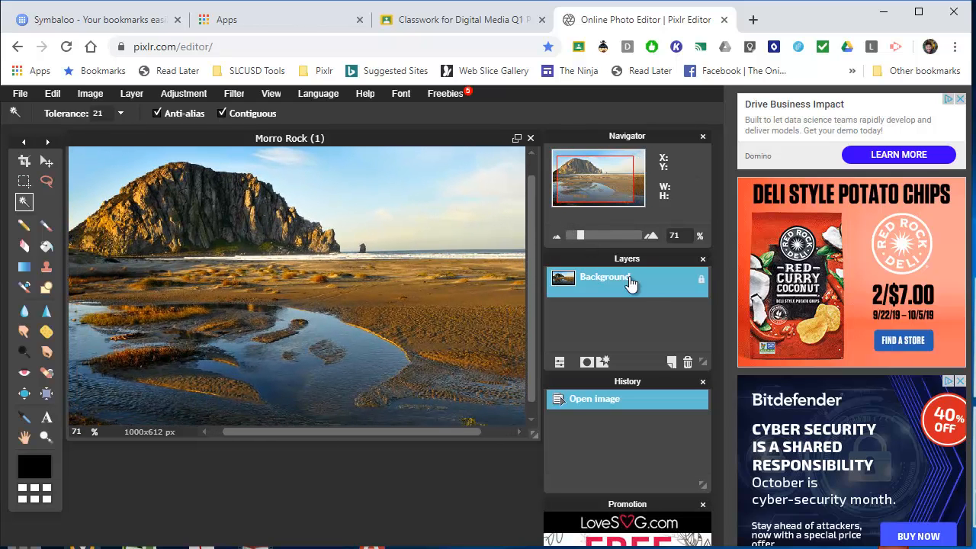
# Select the entire sky down to the horizon with the Wand tool at tolerance 21, adding the remaining cloud areas to the selection.
pyautogui.hotkey('ctrl', '0')
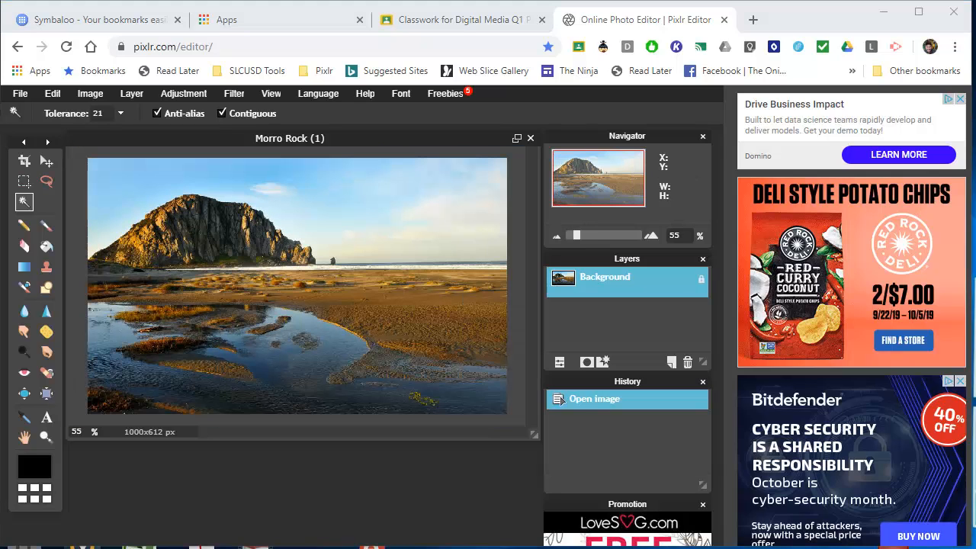
pyautogui.click(23, 202)
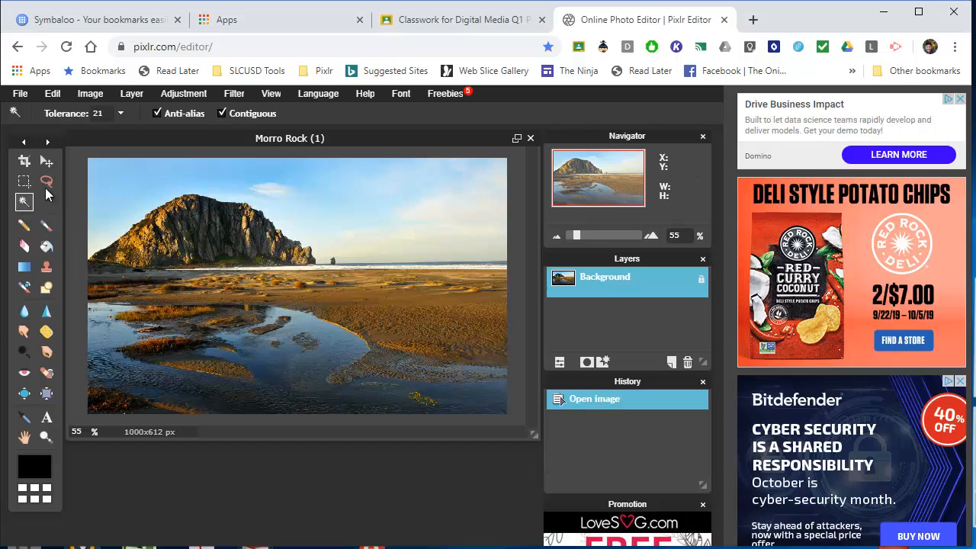
pyautogui.click(116, 183)
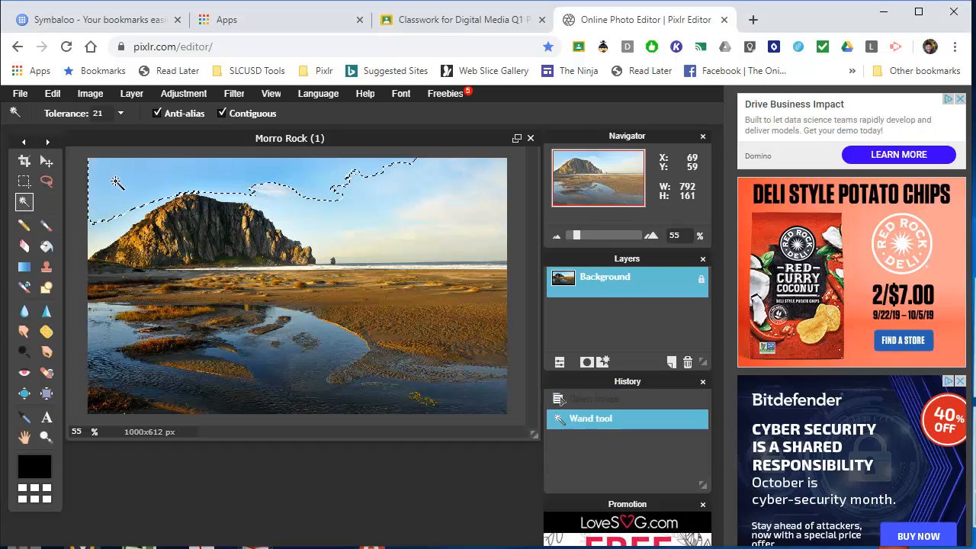
pyautogui.keyDown('shift'); pyautogui.click(118, 222); pyautogui.keyUp('shift')
pyautogui.keyDown('shift'); pyautogui.click(107, 178); pyautogui.keyUp('shift')
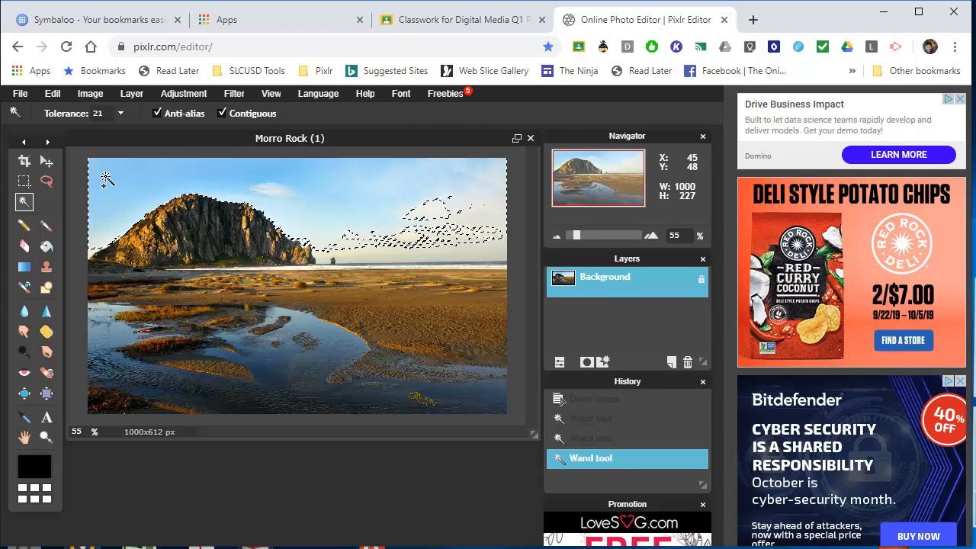
pyautogui.click(119, 113)
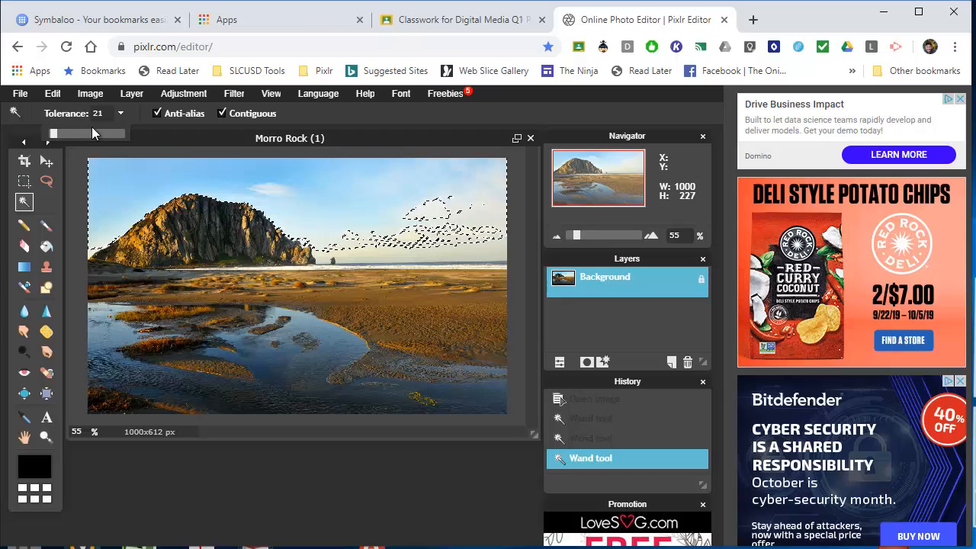
pyautogui.click(120, 111)
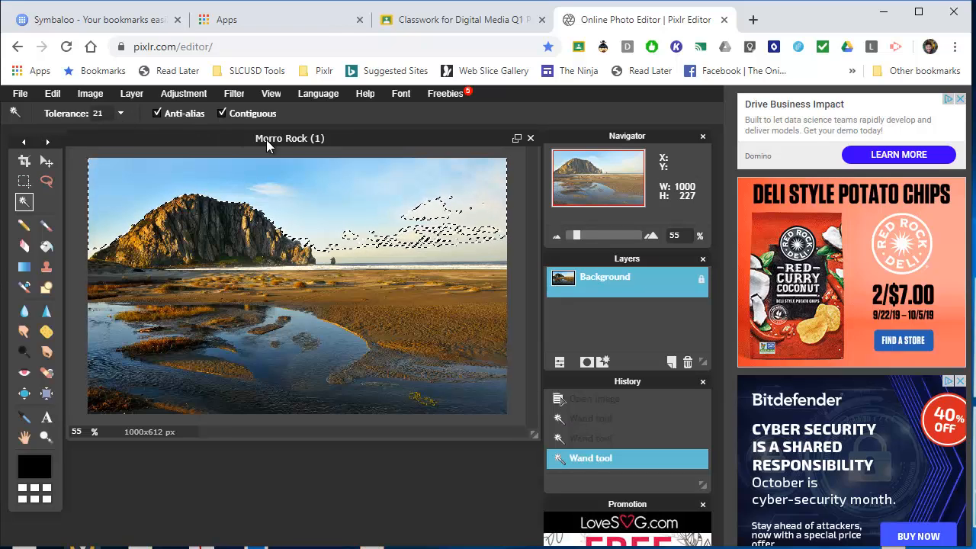
pyautogui.click(389, 246)
pyautogui.click(429, 206)
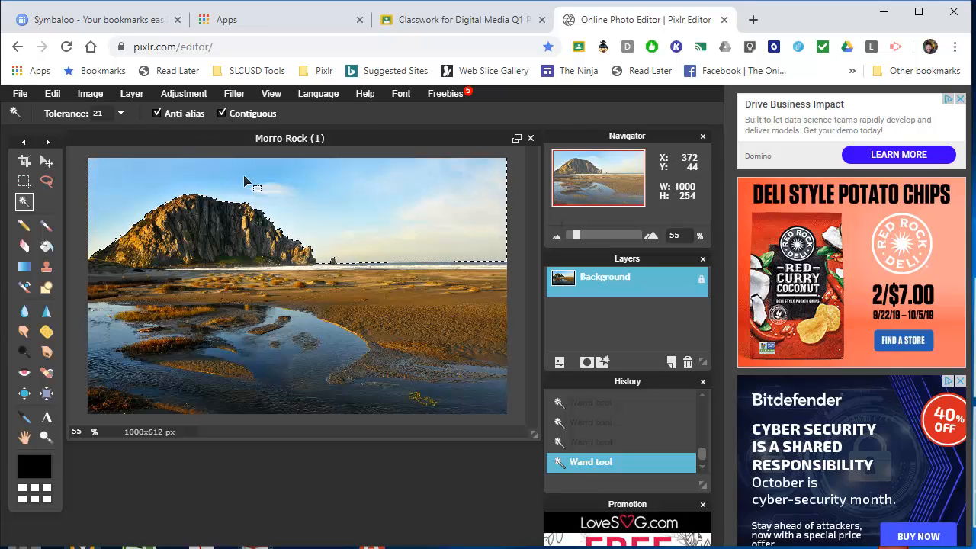
pyautogui.click(194, 94)
pyautogui.moveTo(233, 95)
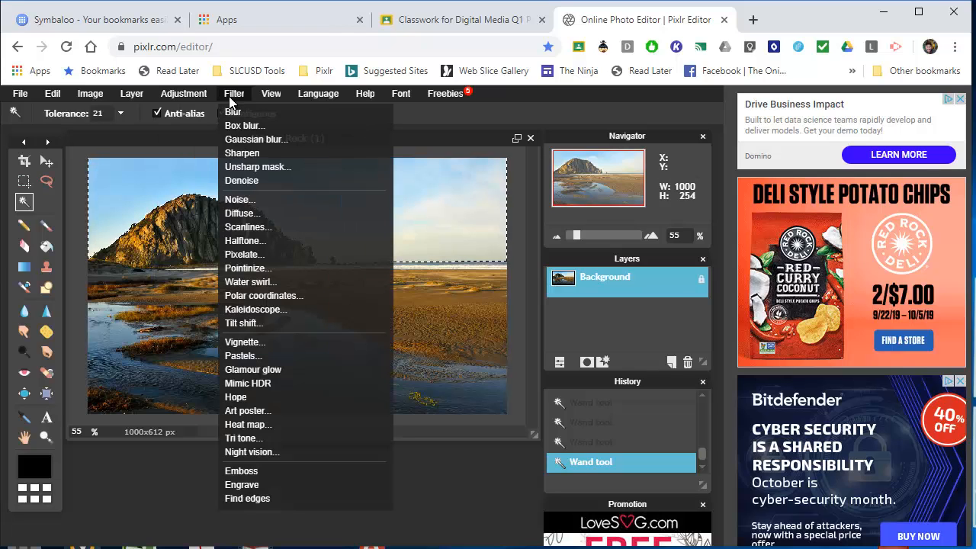
pyautogui.click(252, 283)
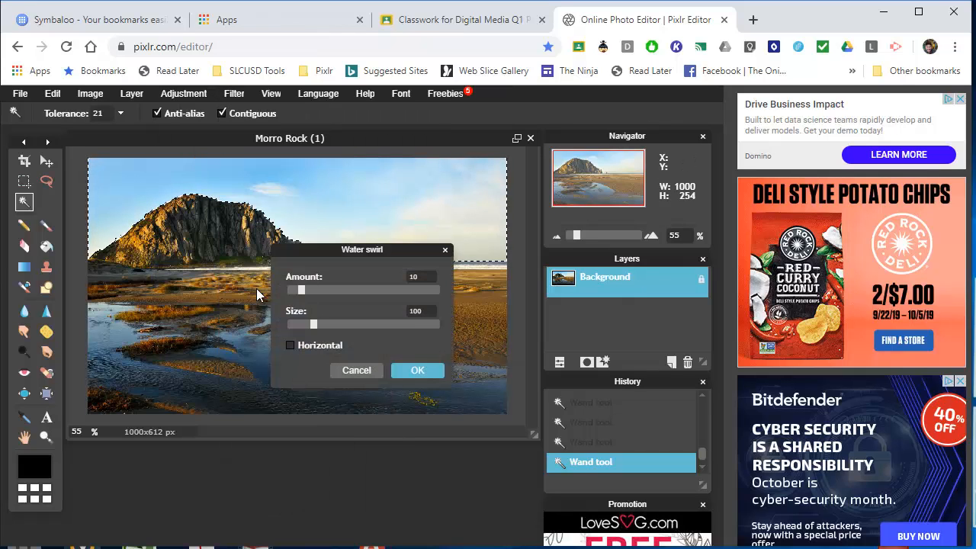
pyautogui.click(343, 286)
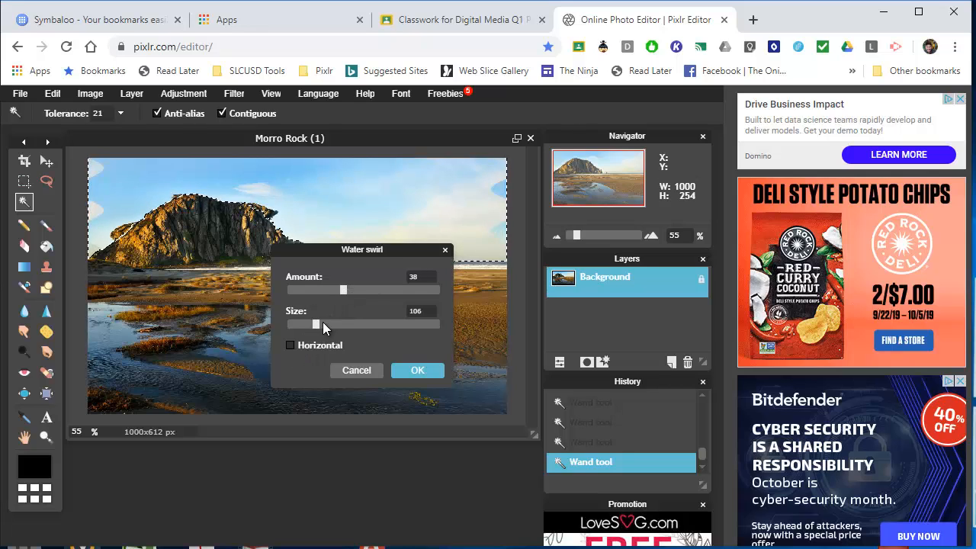
pyautogui.moveTo(323, 322)
pyautogui.mouseDown()
pyautogui.moveTo(356, 325)
pyautogui.moveTo(329, 322)
pyautogui.mouseUp()
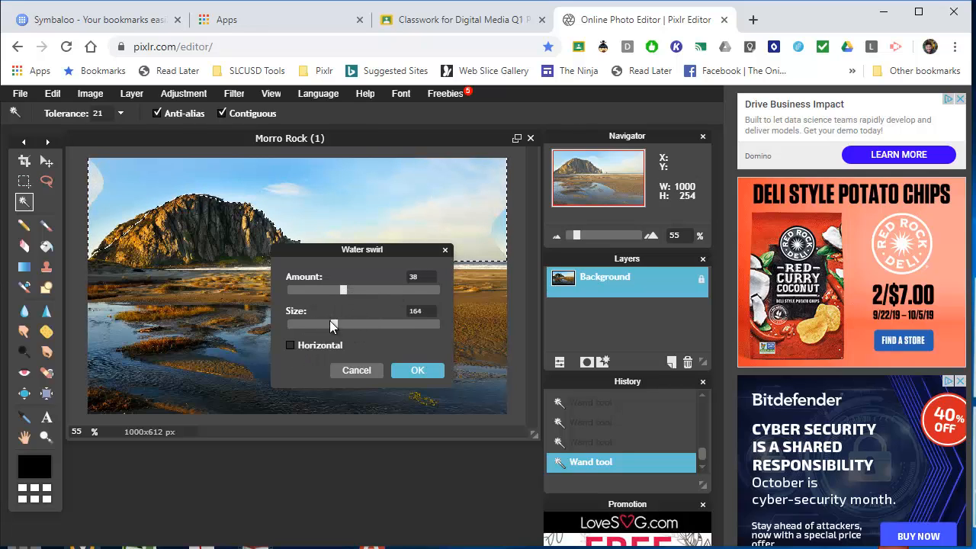
pyautogui.moveTo(343, 288); pyautogui.dragTo(328, 288)
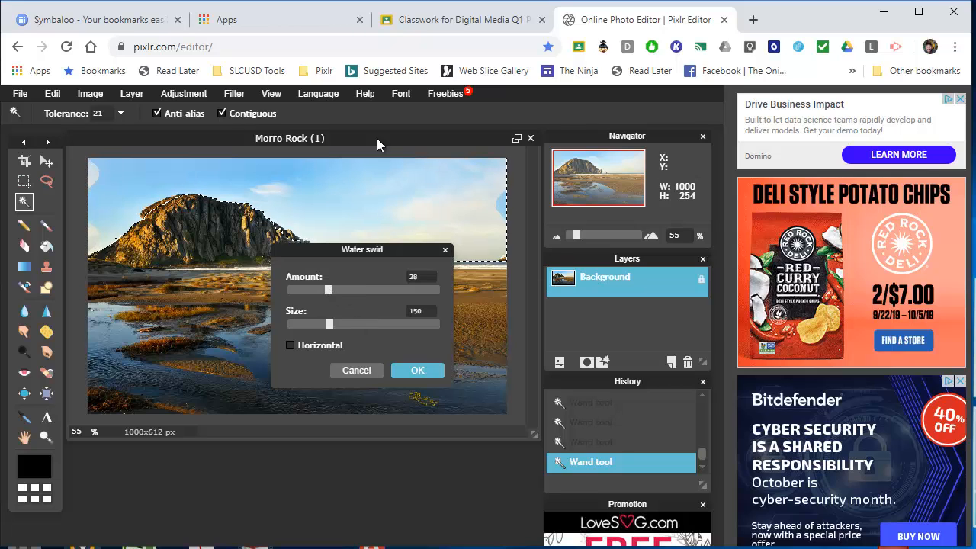
pyautogui.click(356, 370)
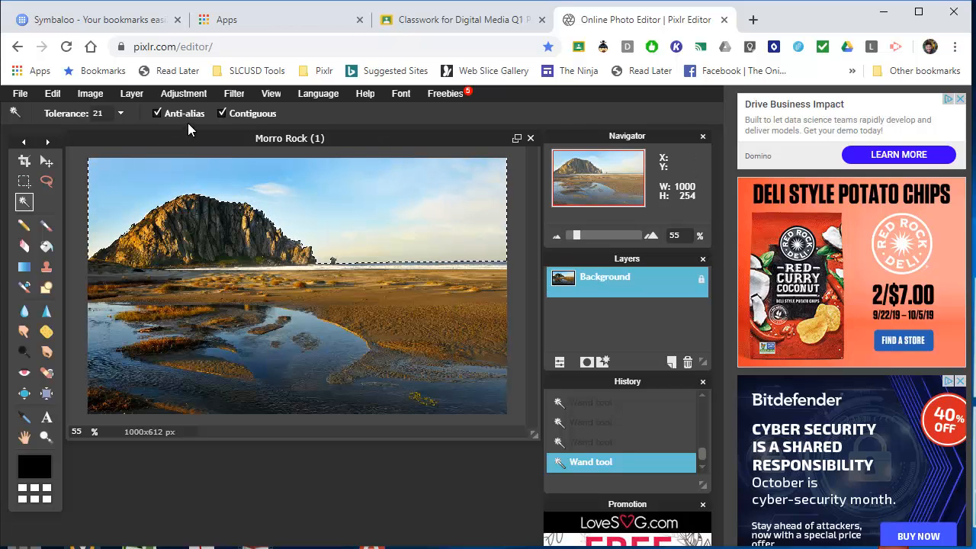
pyautogui.click(193, 93)
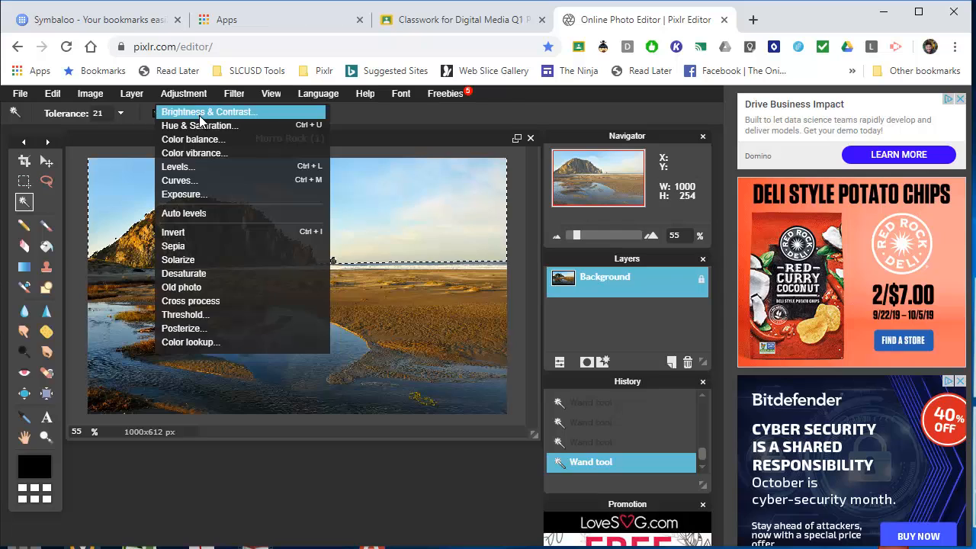
pyautogui.click(205, 127)
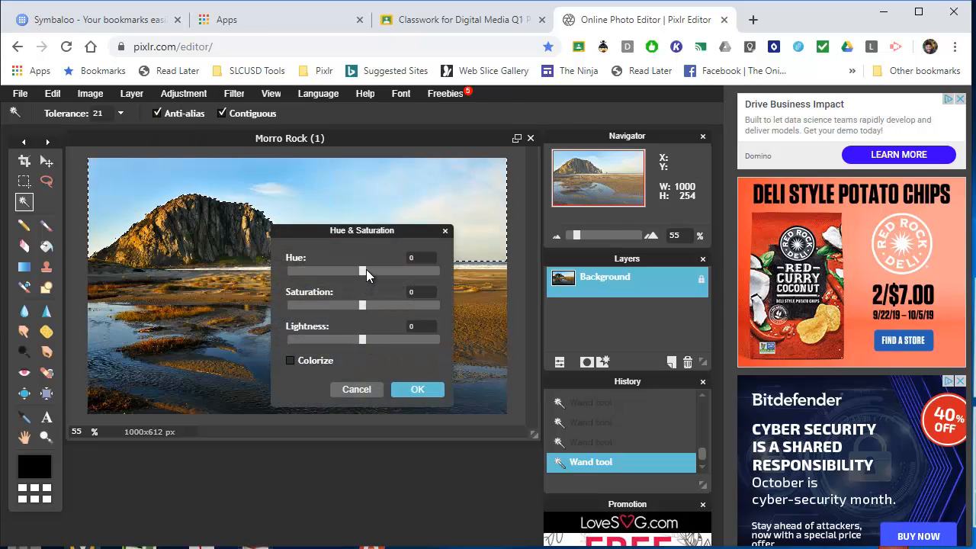
pyautogui.moveTo(365, 270); pyautogui.dragTo(402, 274)
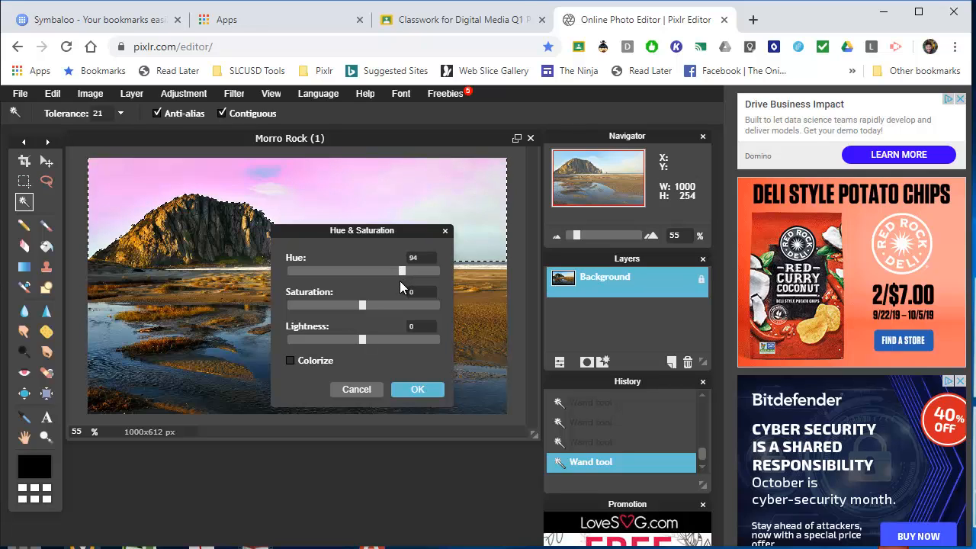
pyautogui.click(290, 360)
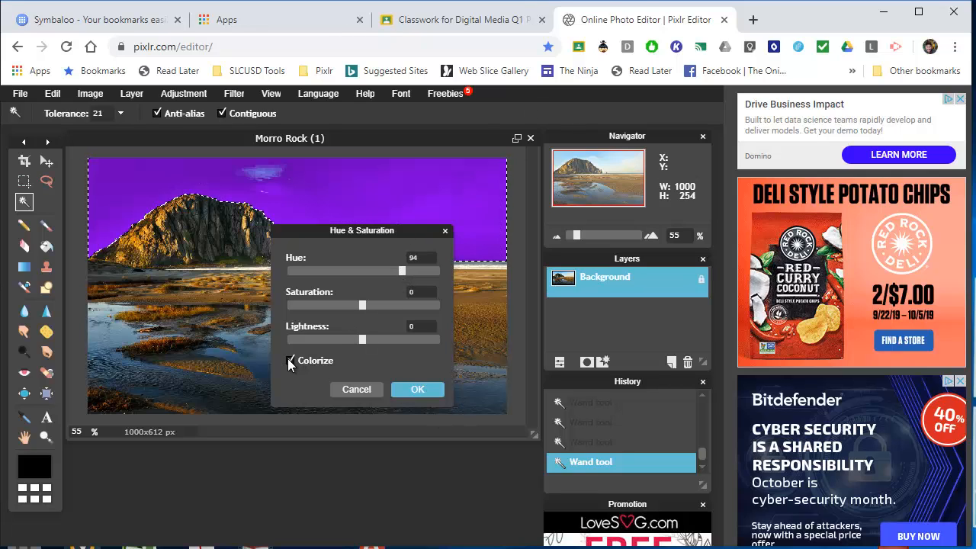
pyautogui.click(289, 360)
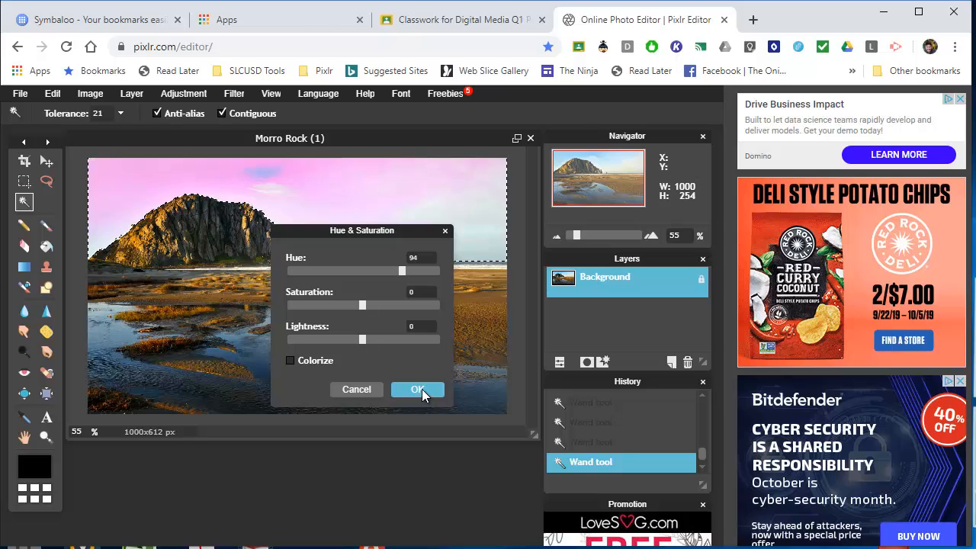
pyautogui.click(369, 387)
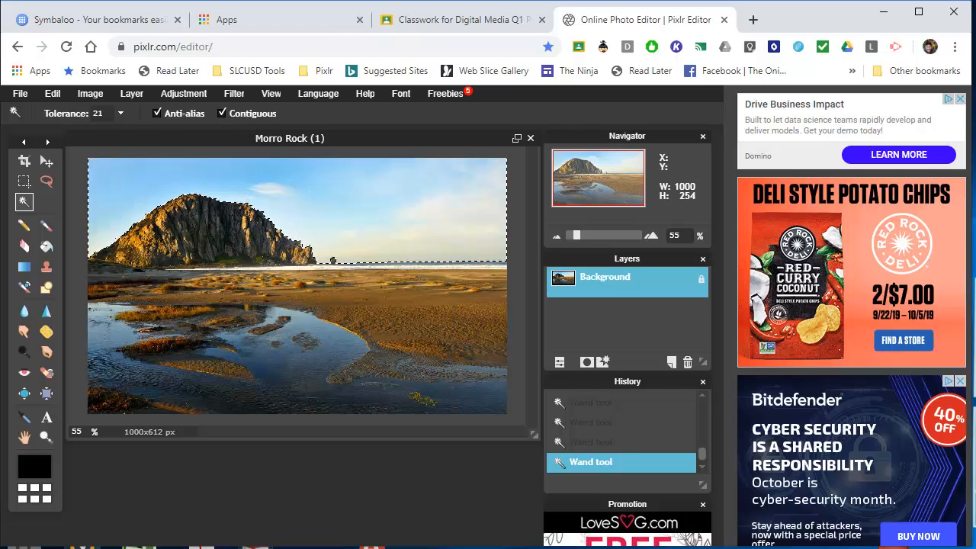
# Apply a Color balance adjustment to the selected sky with red offset -90, green offset -27 and blue offset 68.
pyautogui.click(194, 97)
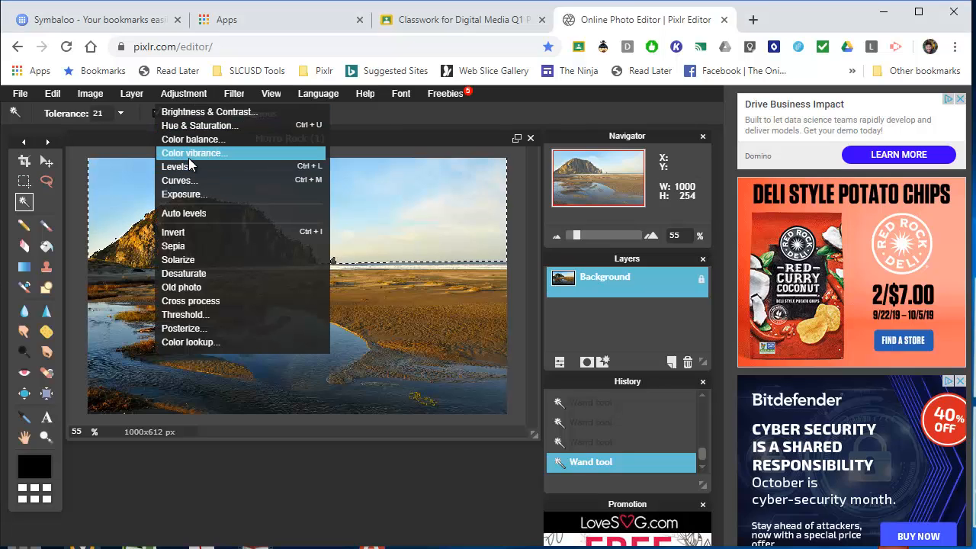
pyautogui.click(195, 141)
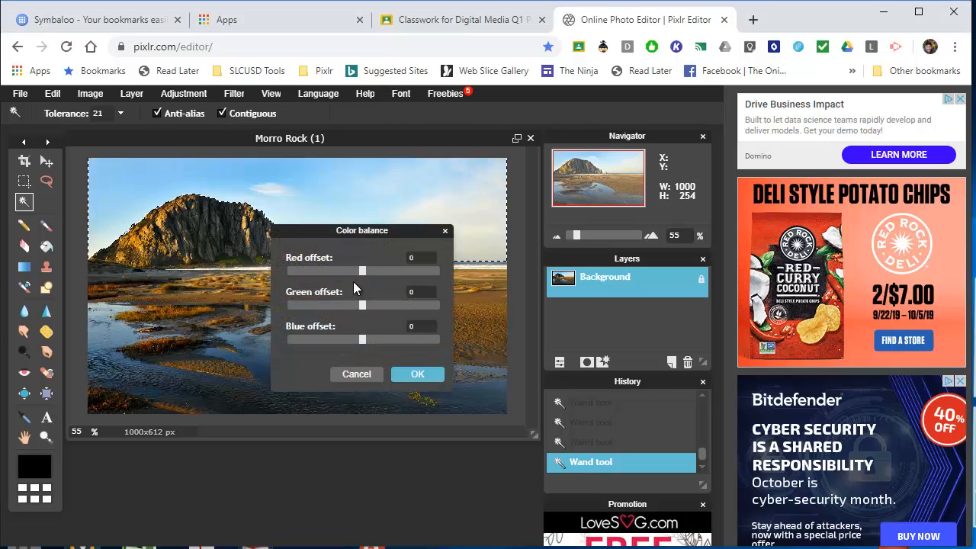
pyautogui.moveTo(357, 273); pyautogui.dragTo(300, 270)
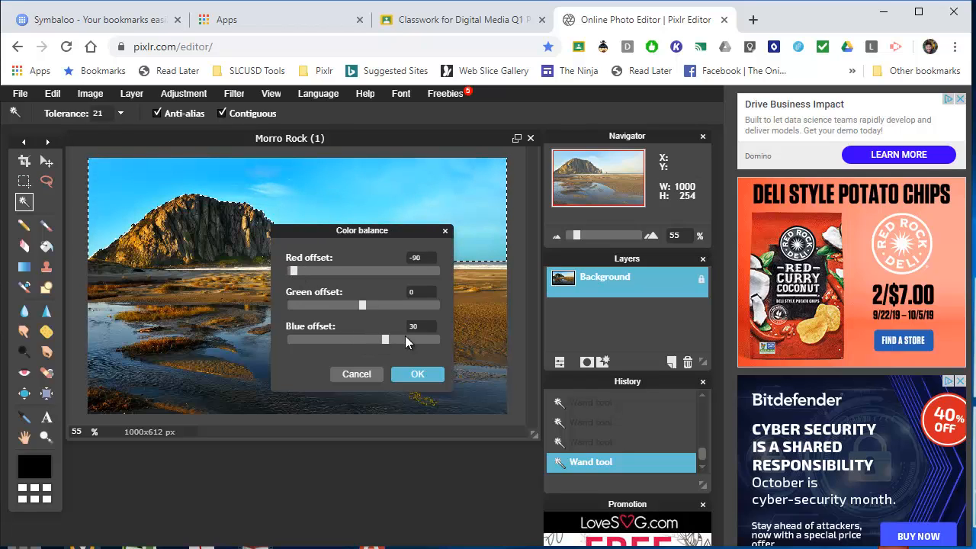
pyautogui.moveTo(355, 304)
pyautogui.mouseDown()
pyautogui.moveTo(331, 304)
pyautogui.moveTo(341, 305)
pyautogui.mouseUp()
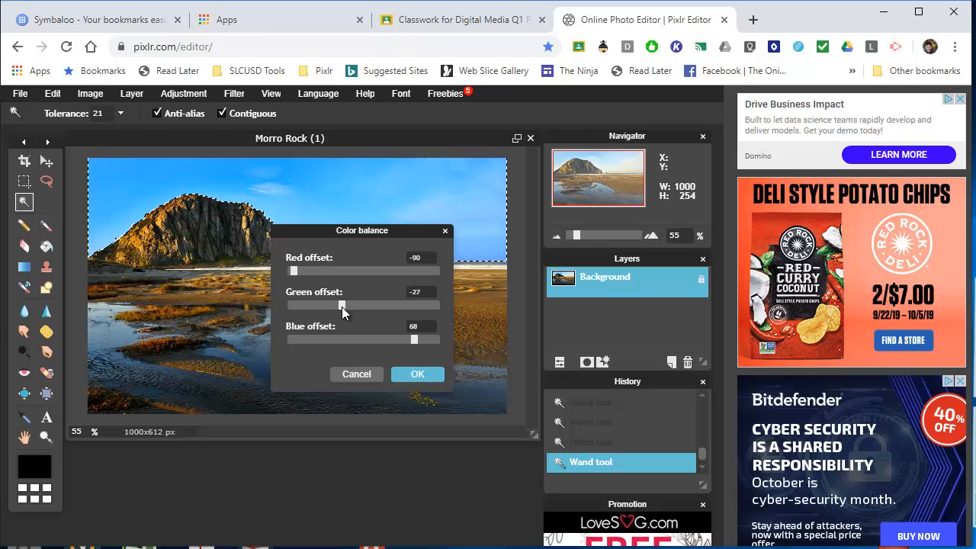
pyautogui.click(418, 375)
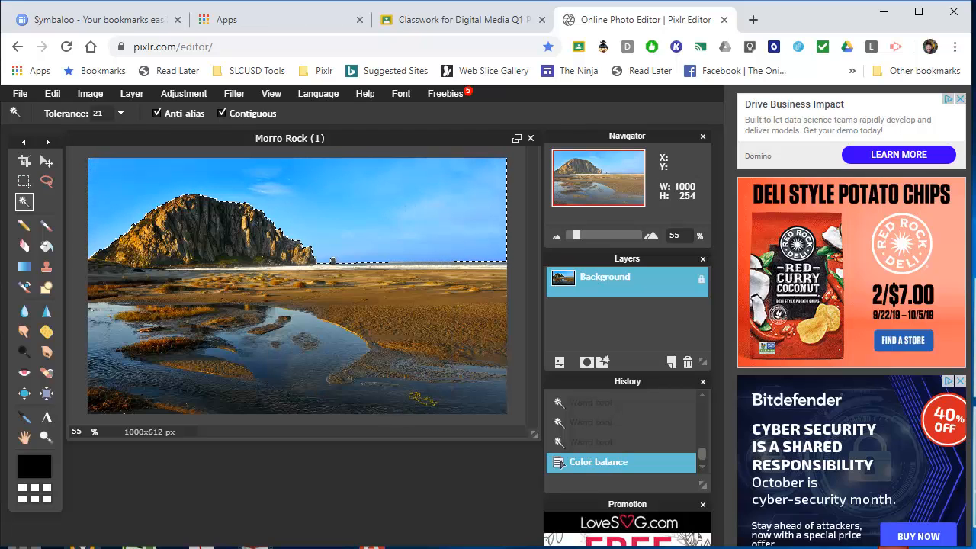
# Apply the Mimic HDR filter to the selected sky.
pyautogui.click(170, 96)
pyautogui.moveTo(231, 95)
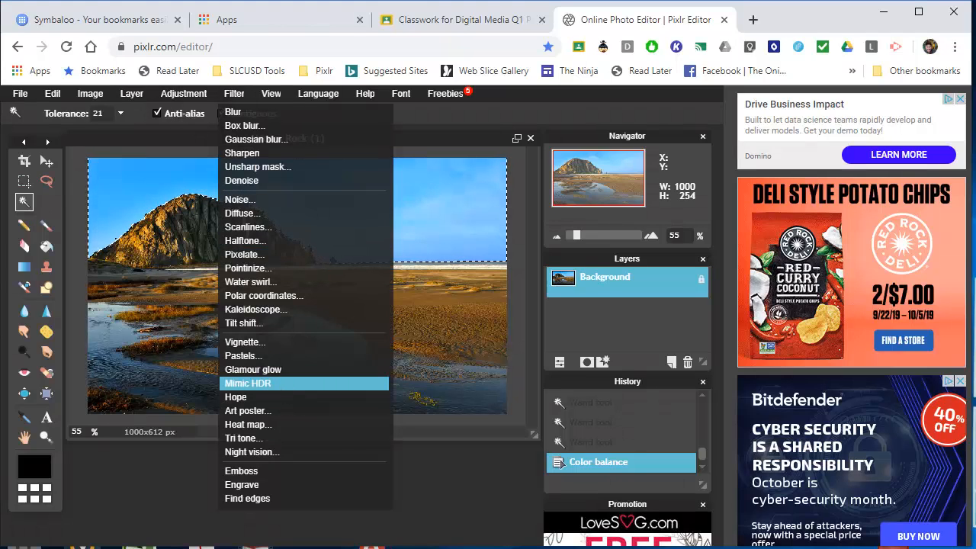
pyautogui.click(281, 382)
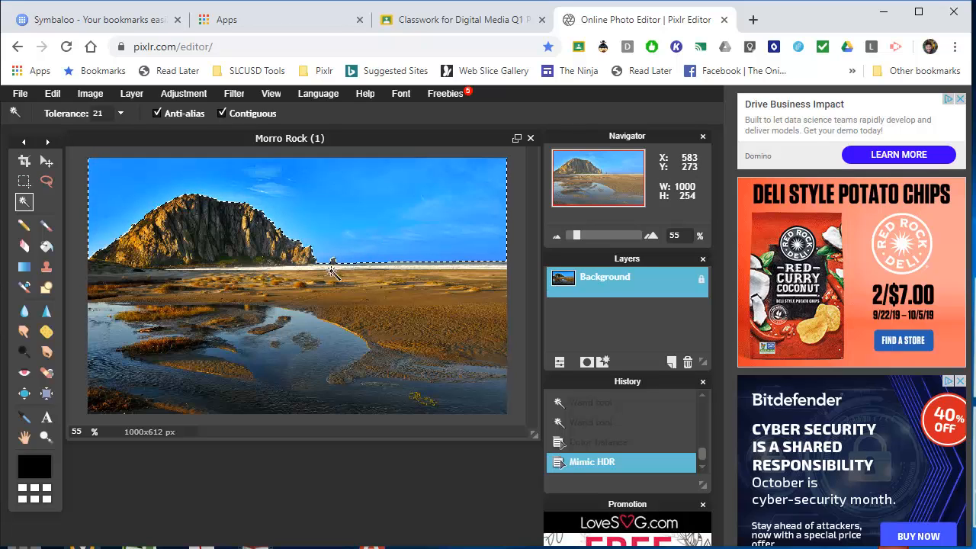
# Add the image DaffyBG from the temp images folder as a new layer over the Morro Rock photo, and toggle its visibility off and on.
pyautogui.click(132, 97)
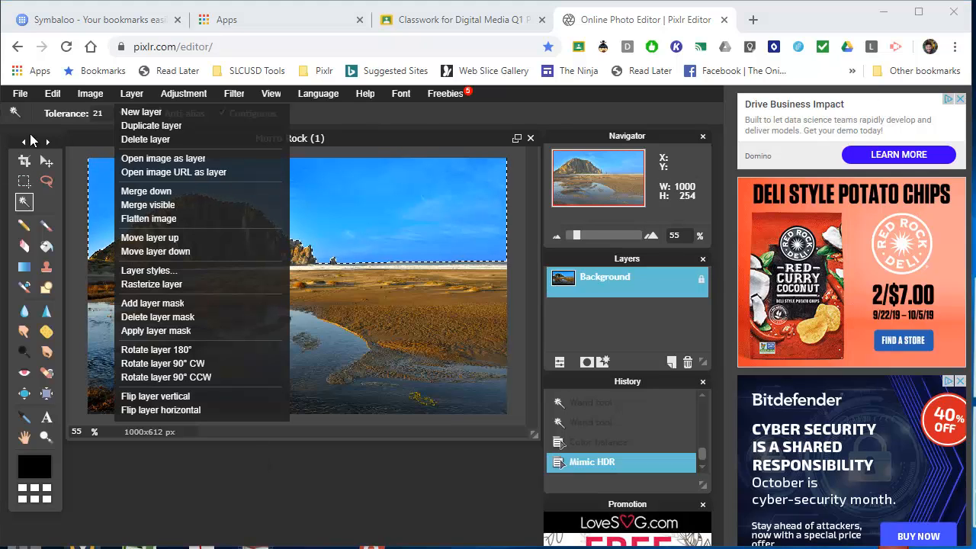
pyautogui.click(151, 162)
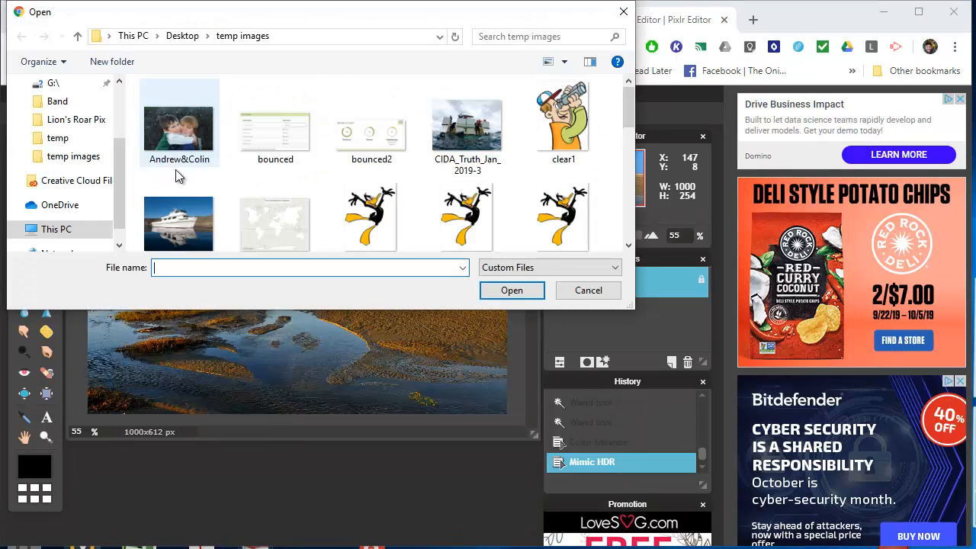
pyautogui.scroll(-1, 400, 204)
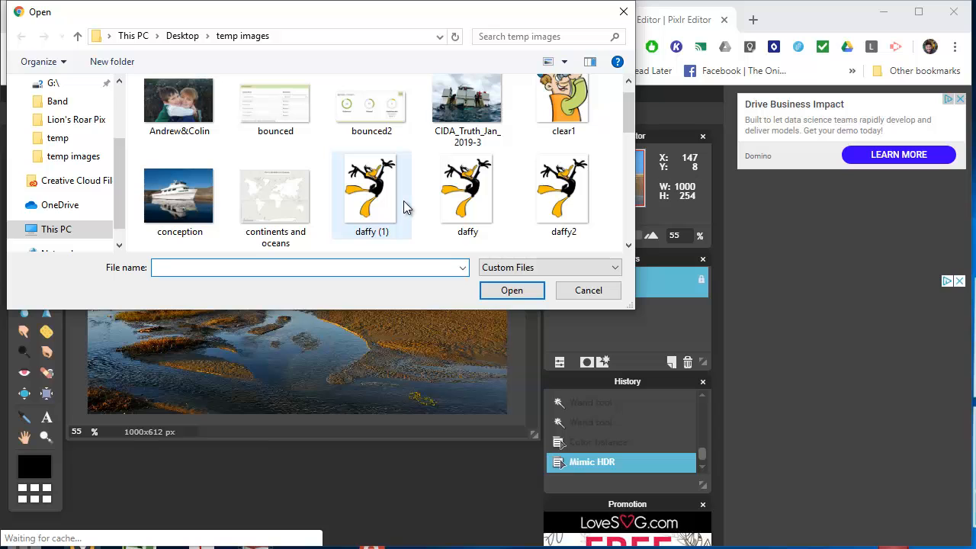
pyautogui.scroll(-1, 426, 201)
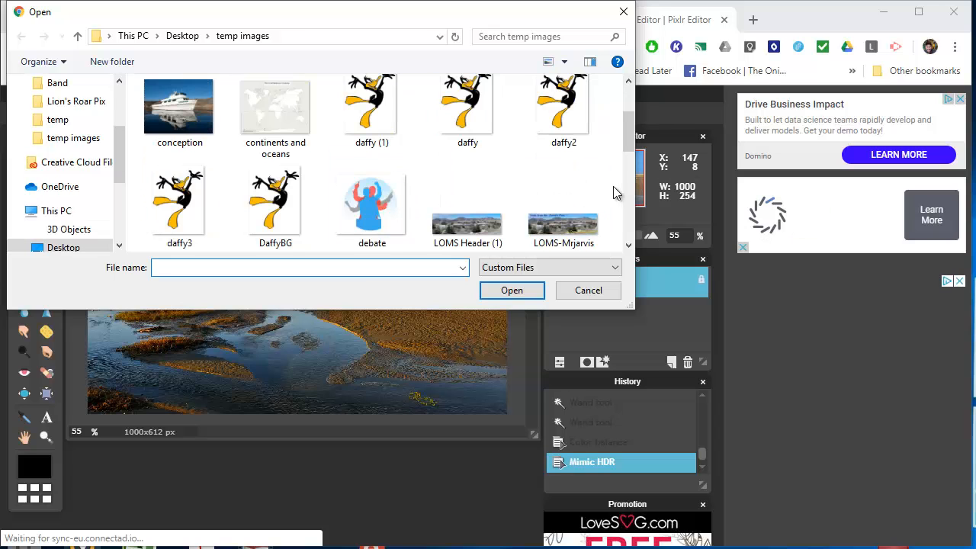
pyautogui.doubleClick(286, 205)
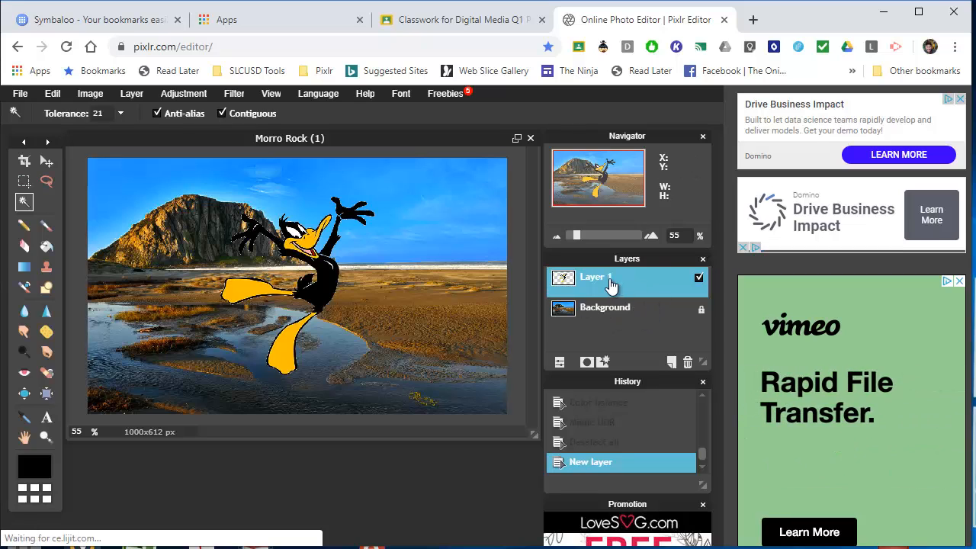
pyautogui.click(699, 280)
pyautogui.click(699, 279)
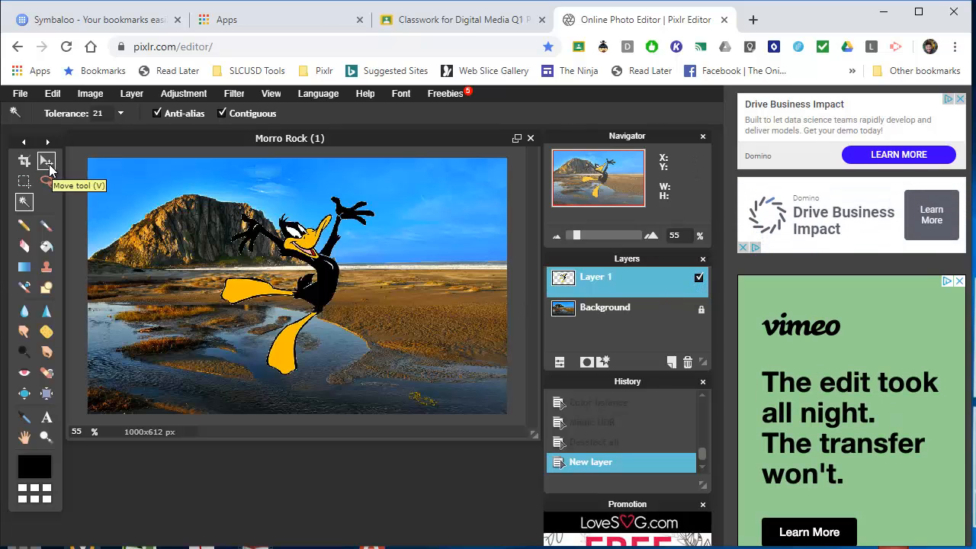
# Move Daffy onto the sand in the photo's right half, shrinking him slightly and tilting him counter-clockwise with Free transform.
pyautogui.click(47, 161)
pyautogui.moveTo(310, 274); pyautogui.dragTo(386, 284)
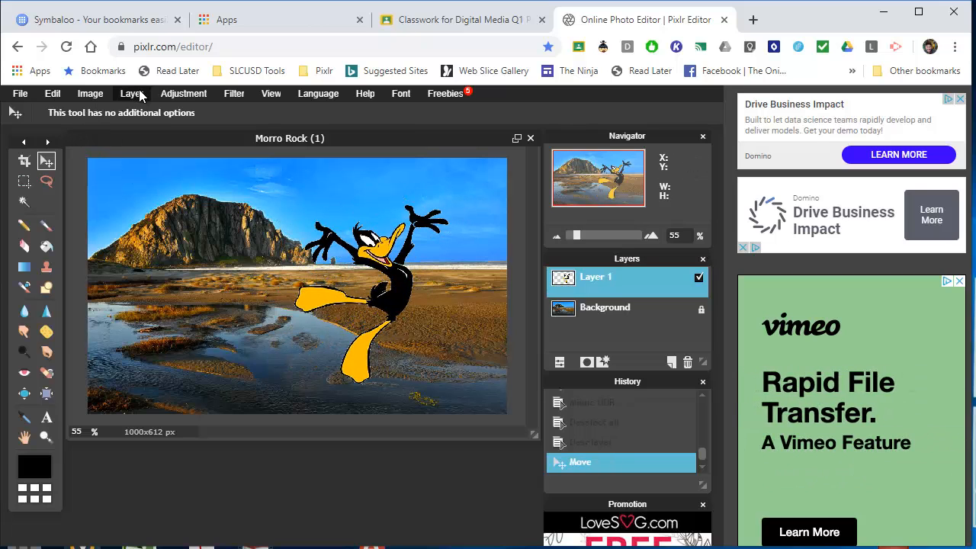
pyautogui.click(53, 93)
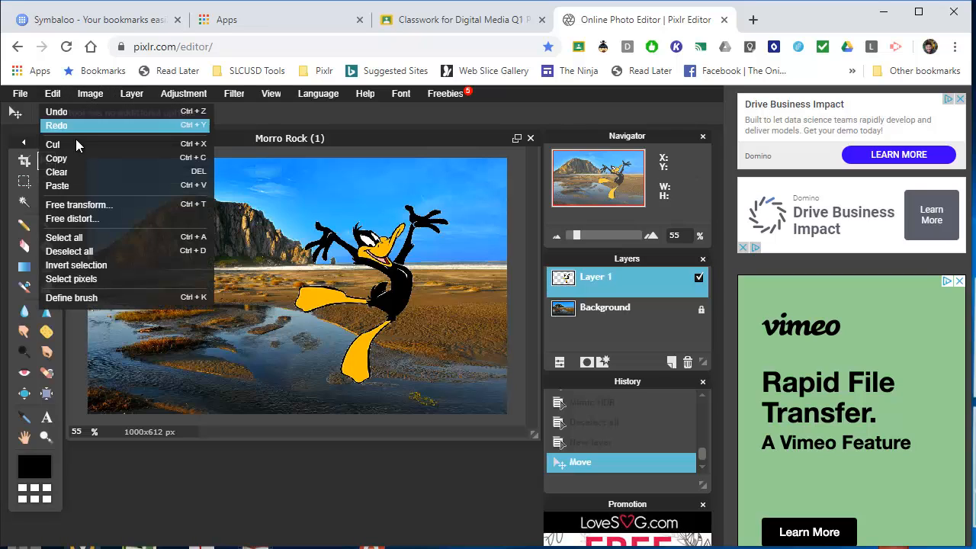
pyautogui.click(106, 206)
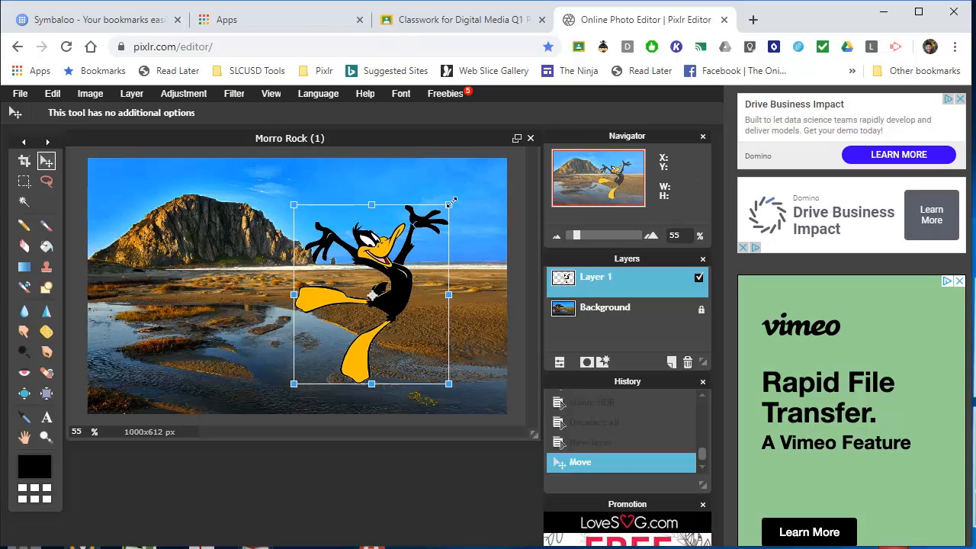
pyautogui.moveTo(451, 203)
pyautogui.mouseDown()
pyautogui.moveTo(420, 218)
pyautogui.moveTo(440, 214)
pyautogui.mouseUp()
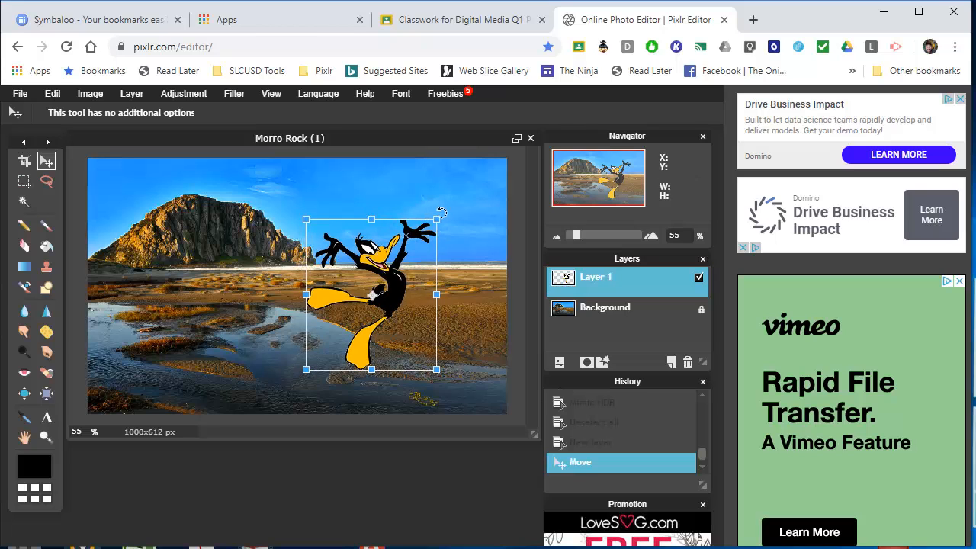
pyautogui.moveTo(441, 212); pyautogui.dragTo(408, 191)
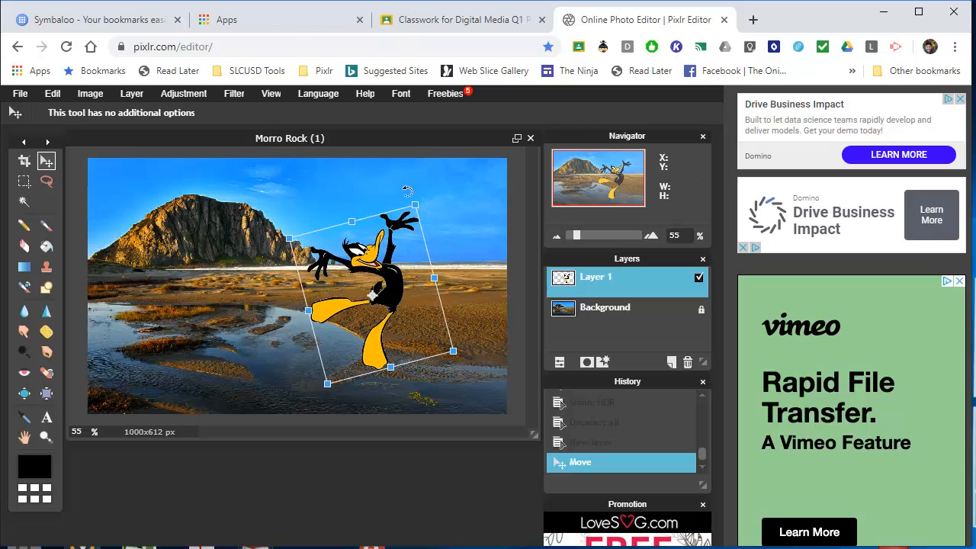
pyautogui.moveTo(333, 312); pyautogui.dragTo(412, 342)
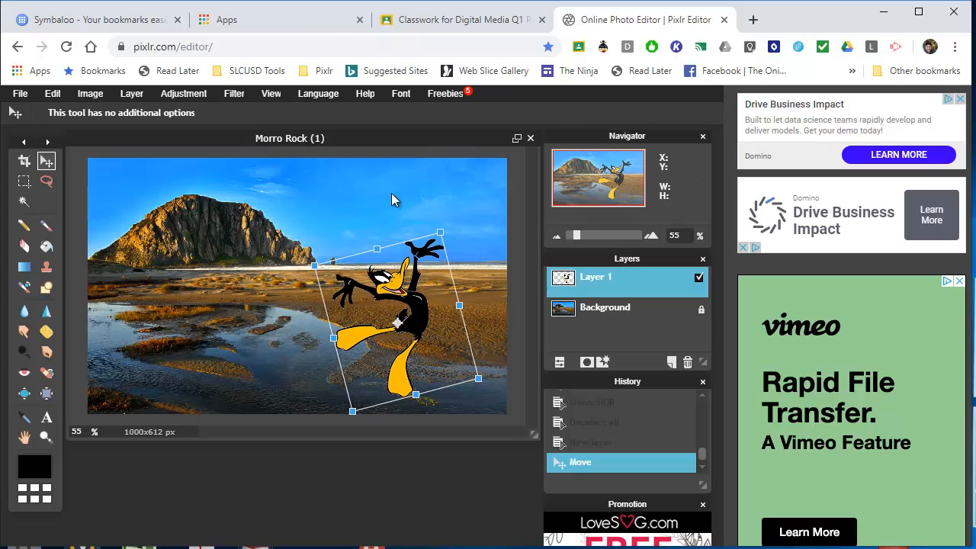
pyautogui.click(375, 183)
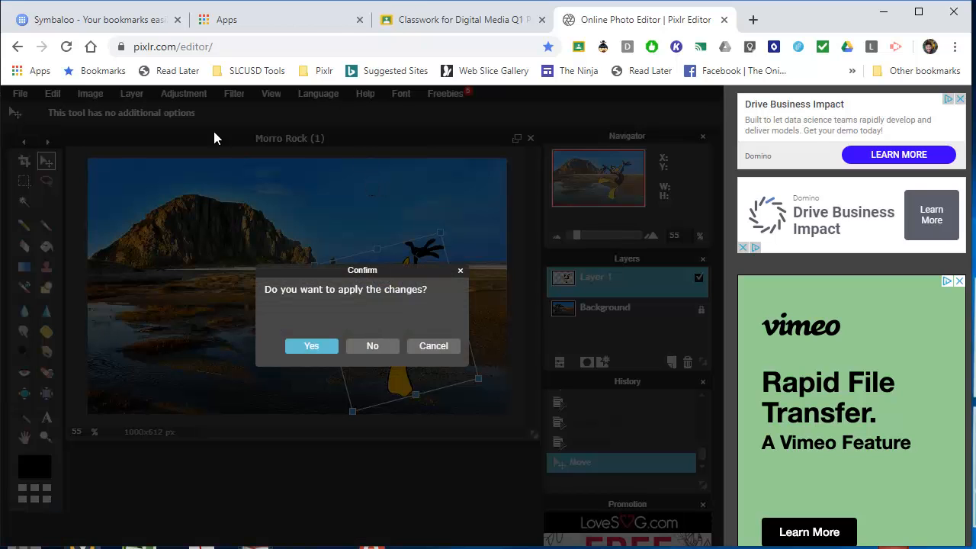
pyautogui.click(312, 347)
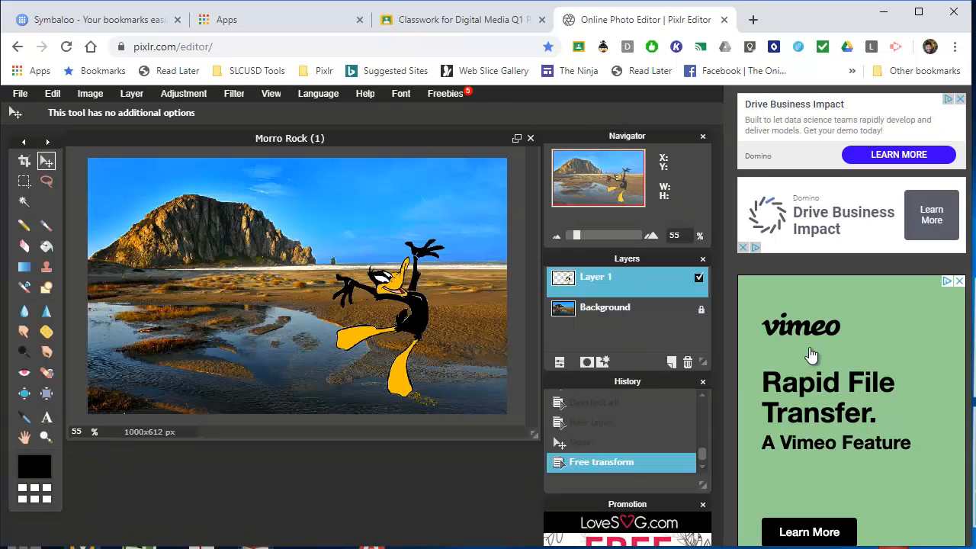
# Add the text "Morro Rock" in the sky, using the Brush Script Std font at size 114.
pyautogui.click(46, 417)
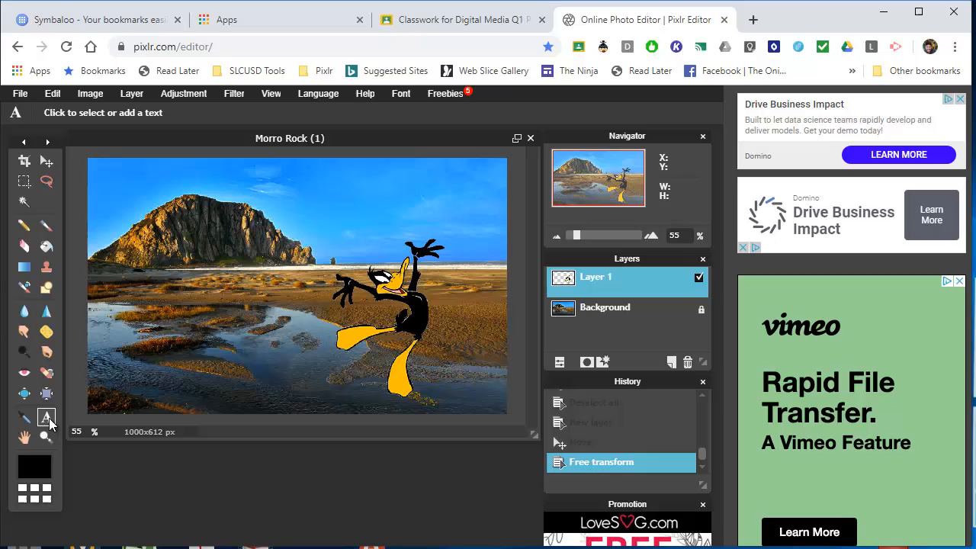
pyautogui.click(250, 174)
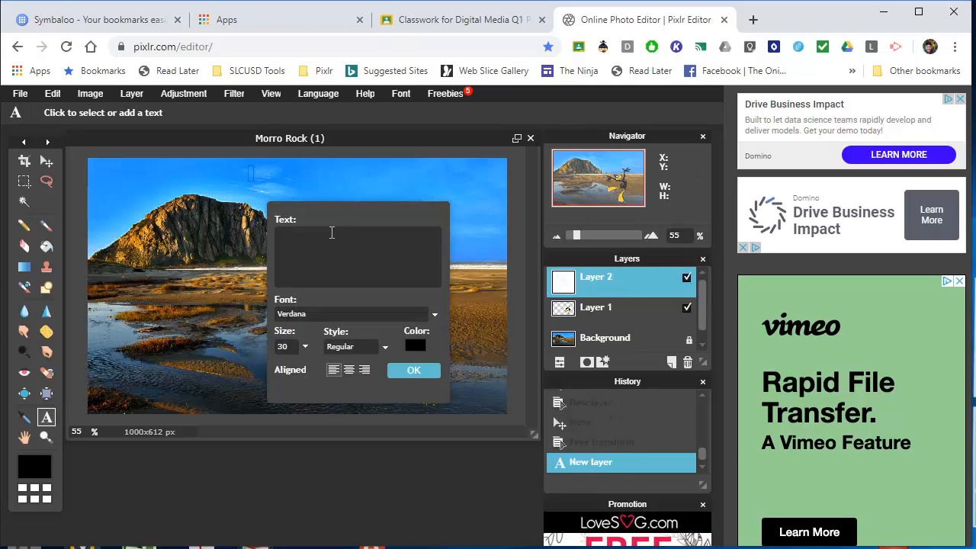
pyautogui.write('Morro Rock')
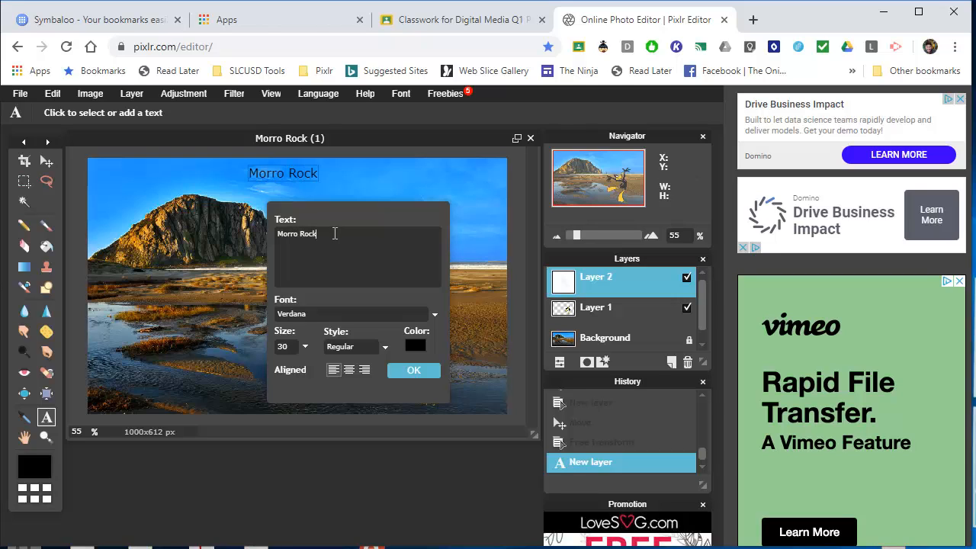
pyautogui.click(357, 316)
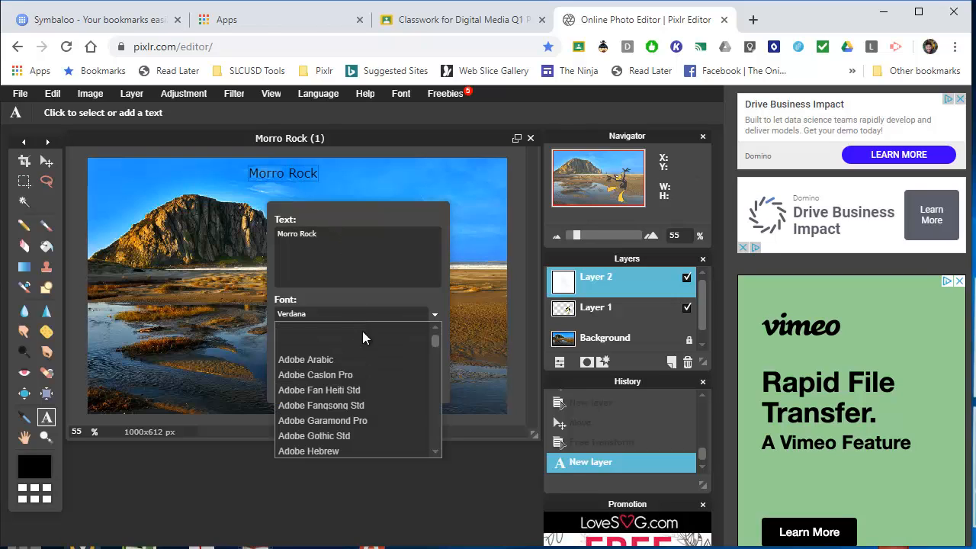
pyautogui.scroll(-5, 382, 401)
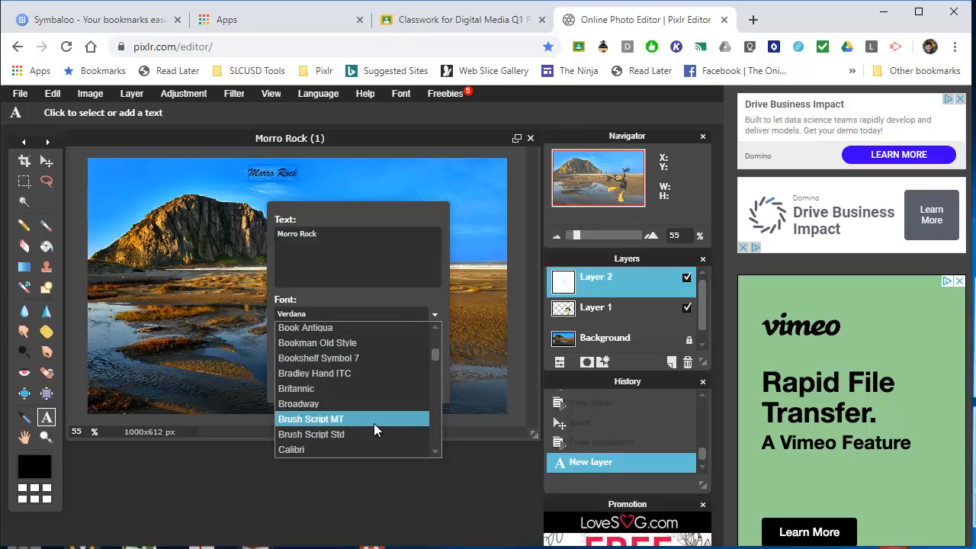
pyautogui.click(373, 434)
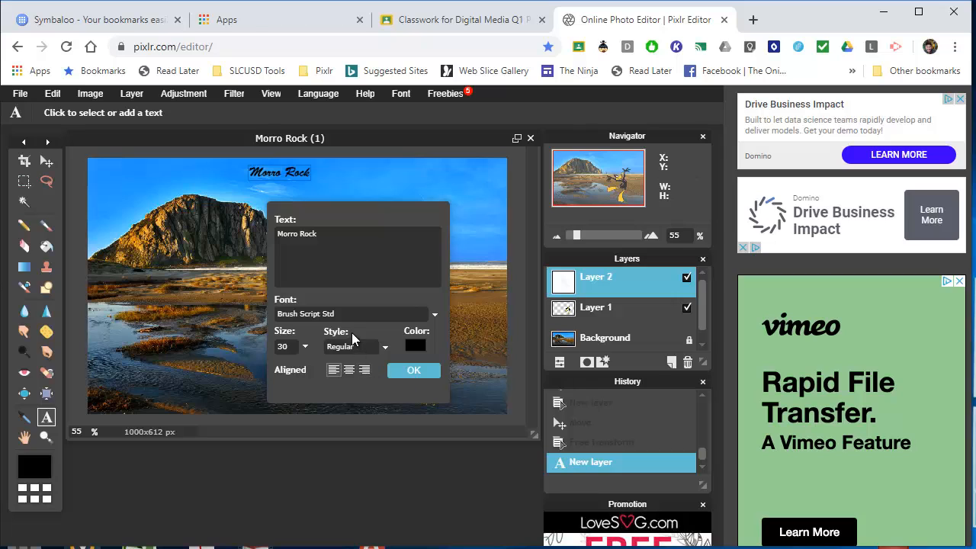
pyautogui.click(305, 347)
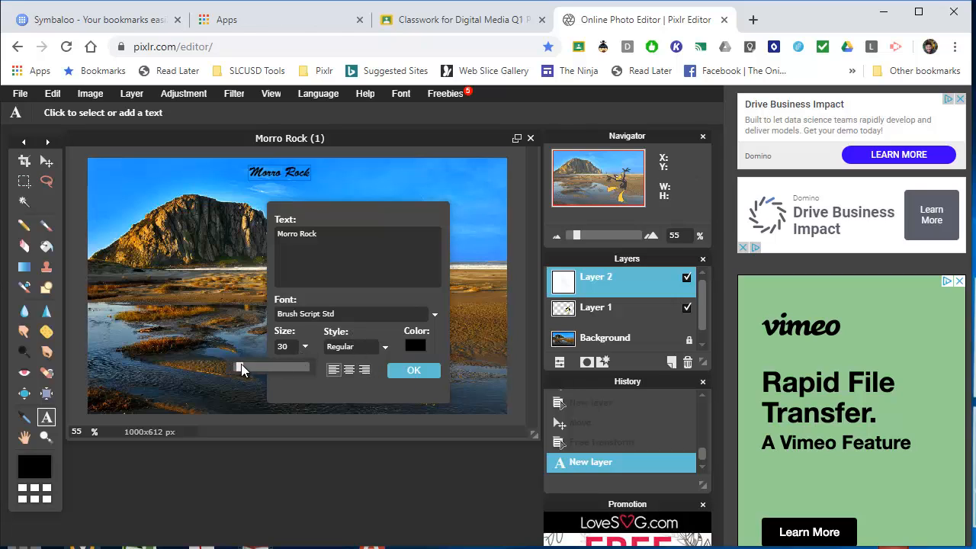
pyautogui.moveTo(238, 366); pyautogui.dragTo(240, 365)
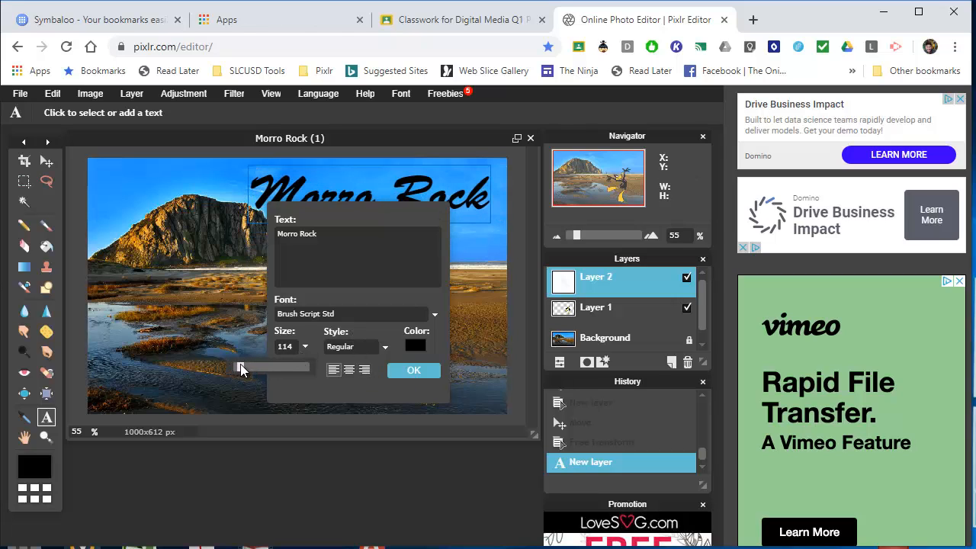
# Set the color of the Morro Rock text to dark blue 000066, trying other web palette colors first.
pyautogui.click(408, 346)
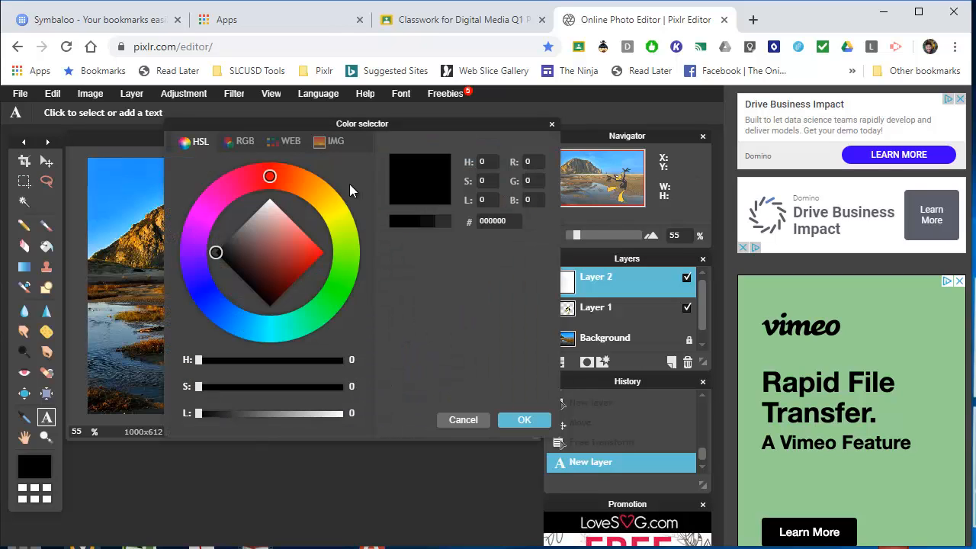
pyautogui.click(287, 142)
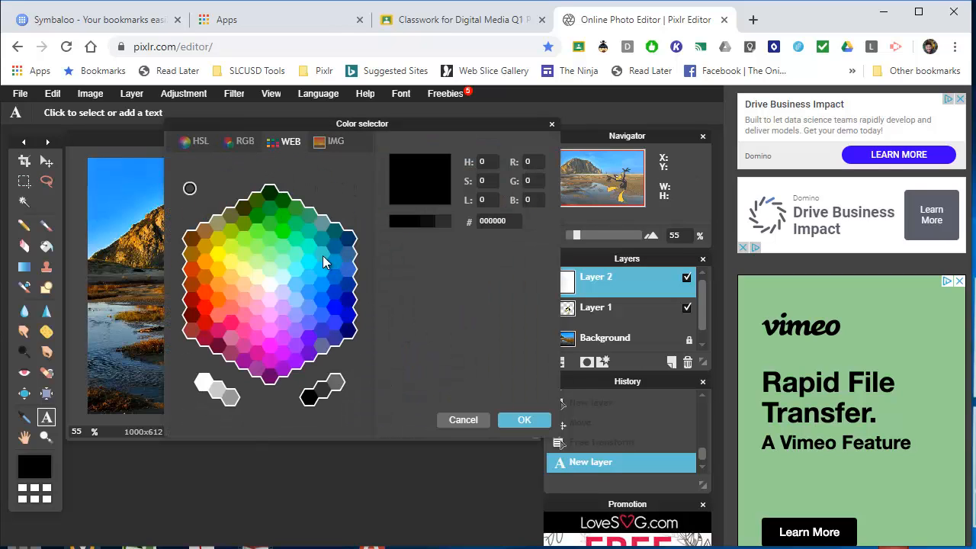
pyautogui.click(230, 314)
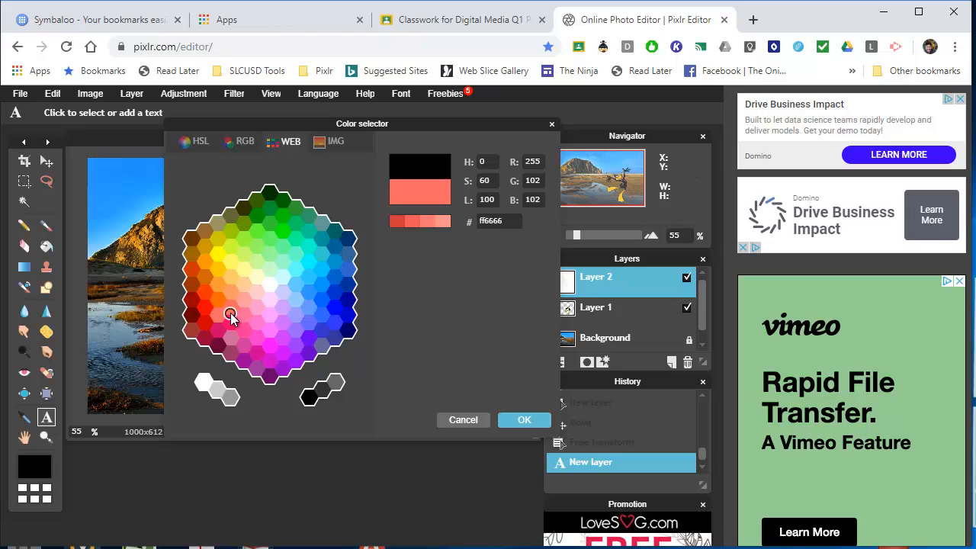
pyautogui.click(342, 230)
pyautogui.moveTo(398, 124); pyautogui.dragTo(402, 244)
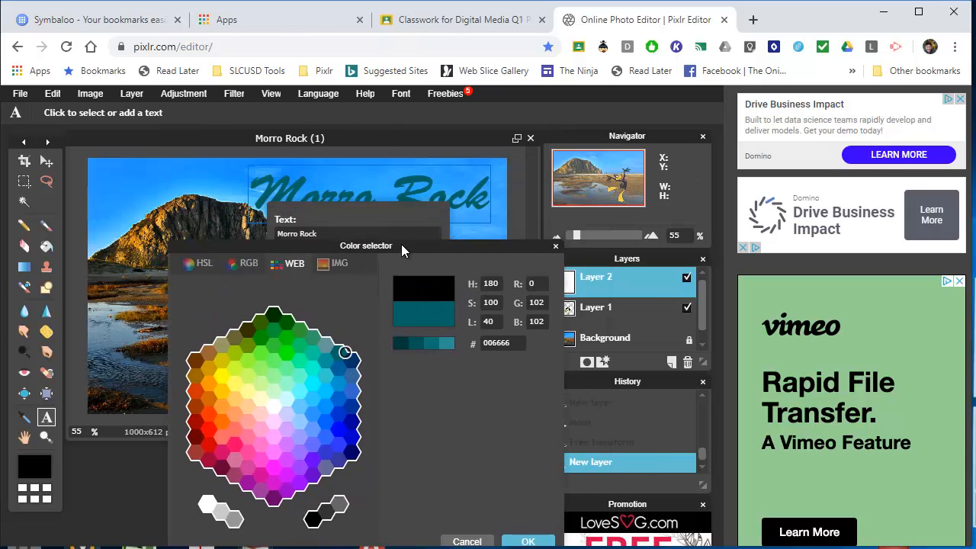
pyautogui.click(336, 386)
pyautogui.click(312, 403)
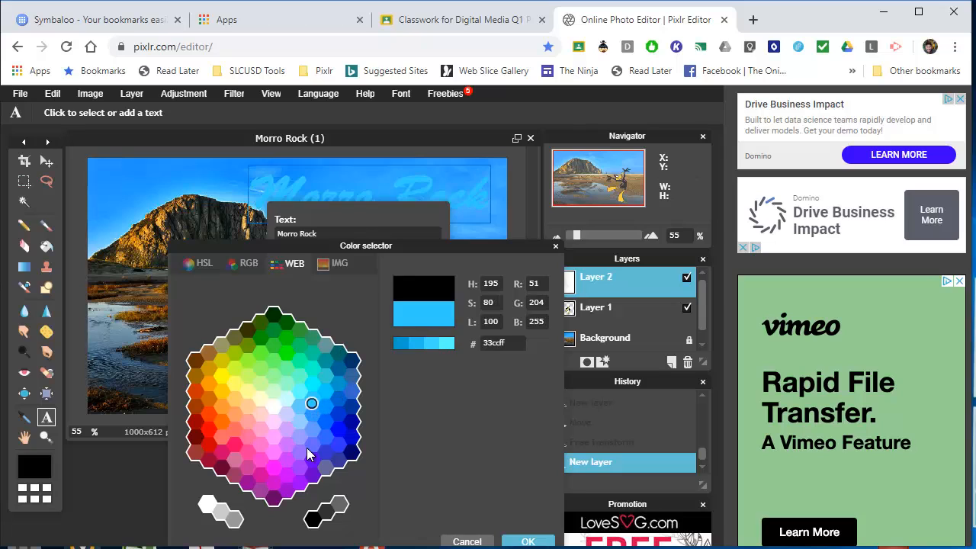
pyautogui.click(351, 455)
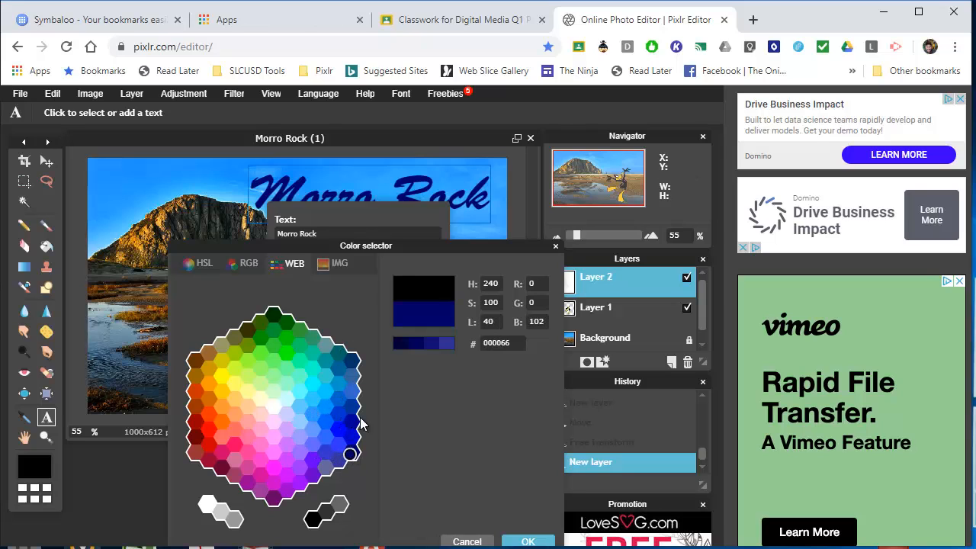
pyautogui.click(525, 540)
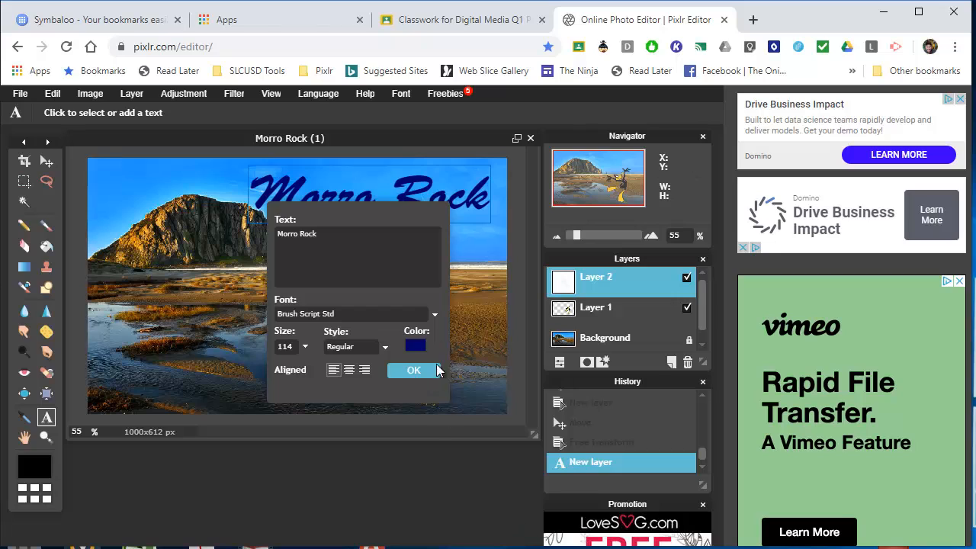
# Make the Morro Rock text bold and apply the text settings.
pyautogui.click(369, 350)
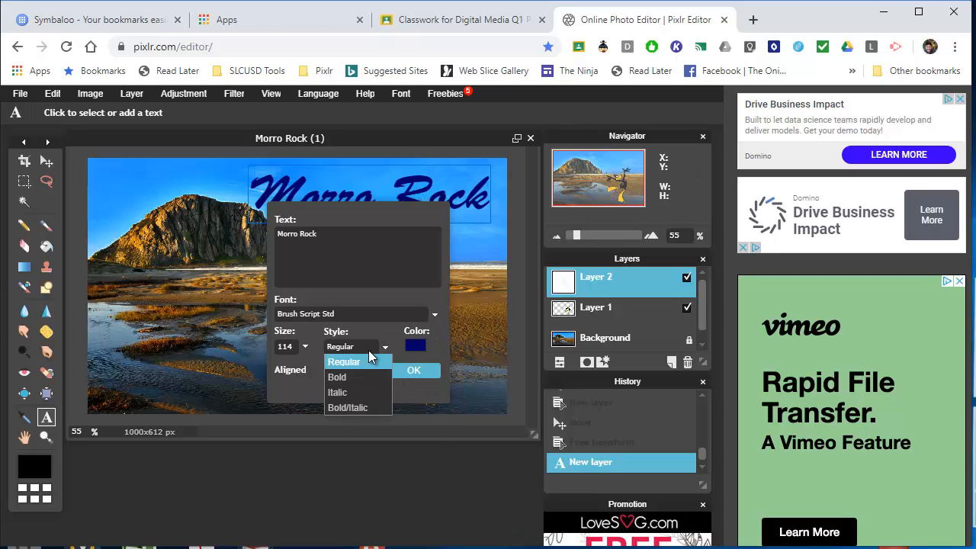
pyautogui.click(369, 373)
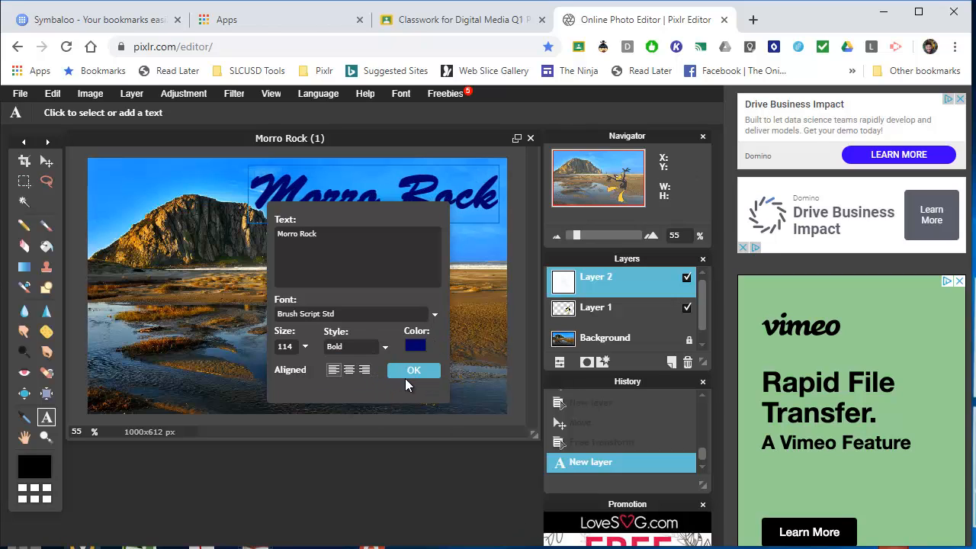
pyautogui.click(405, 377)
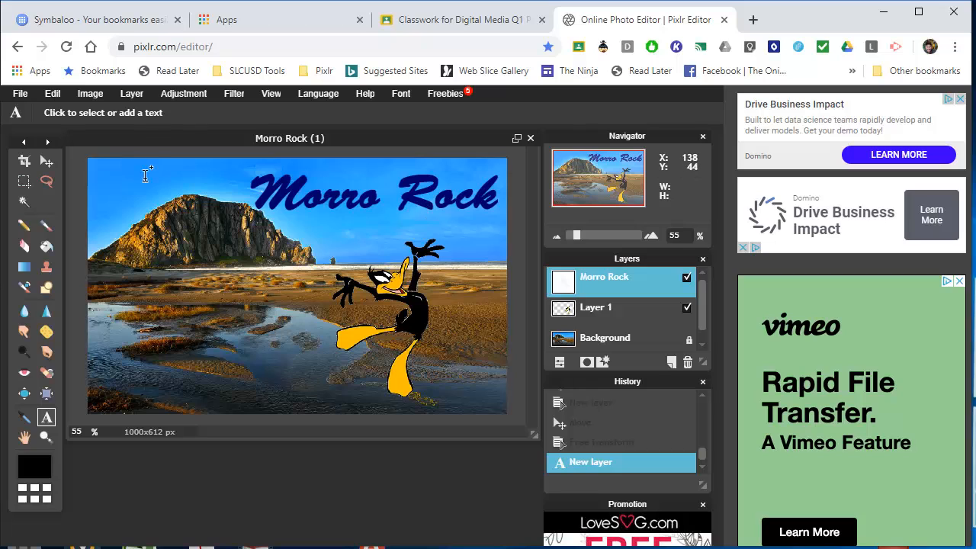
# Enable the Drop shadow layer style on the Morro Rock text layer, trying Inner shadow and leaving it off.
pyautogui.click(139, 99)
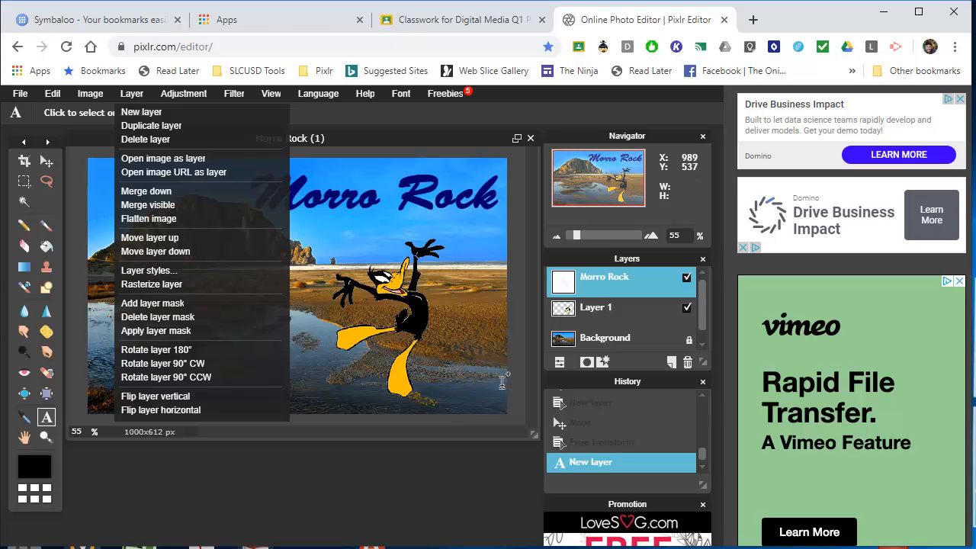
pyautogui.click(605, 363)
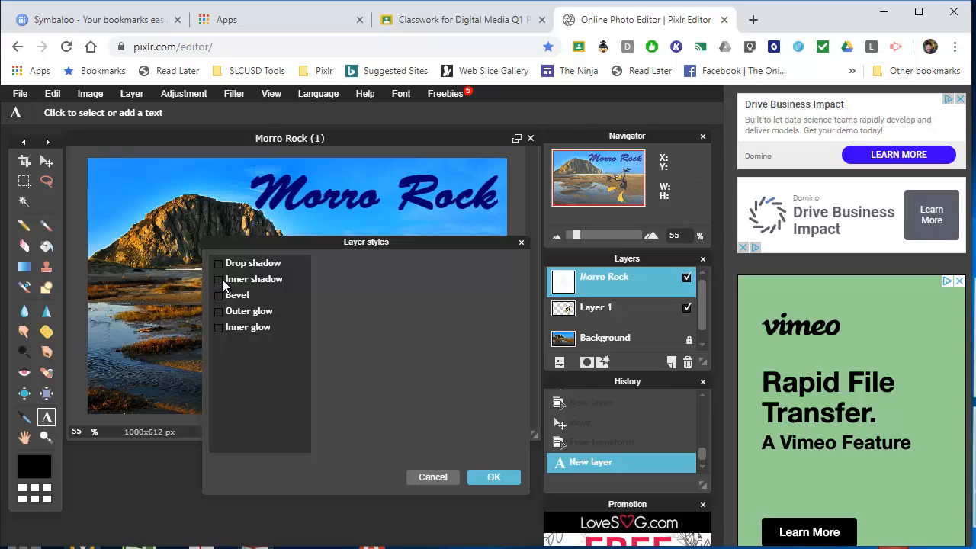
pyautogui.click(218, 263)
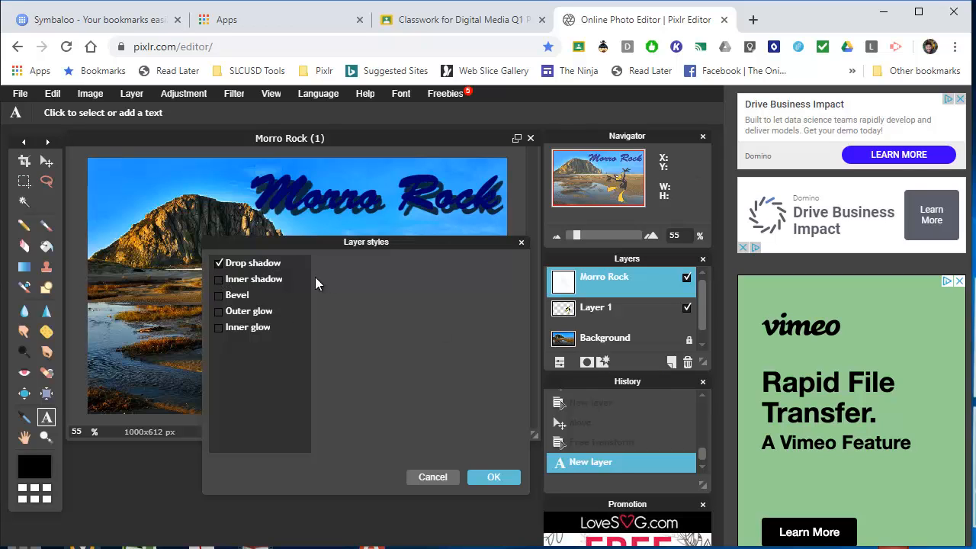
pyautogui.click(229, 264)
pyautogui.click(229, 279)
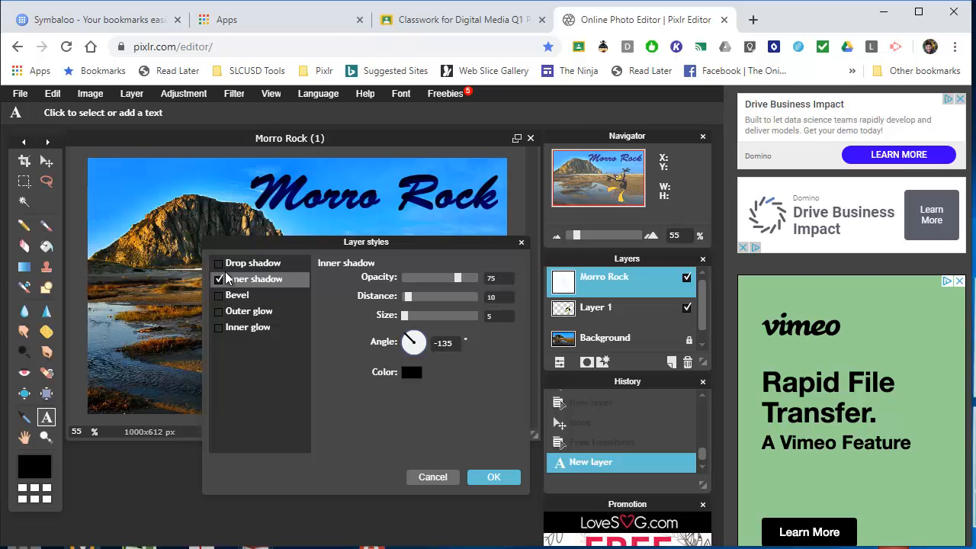
pyautogui.click(219, 263)
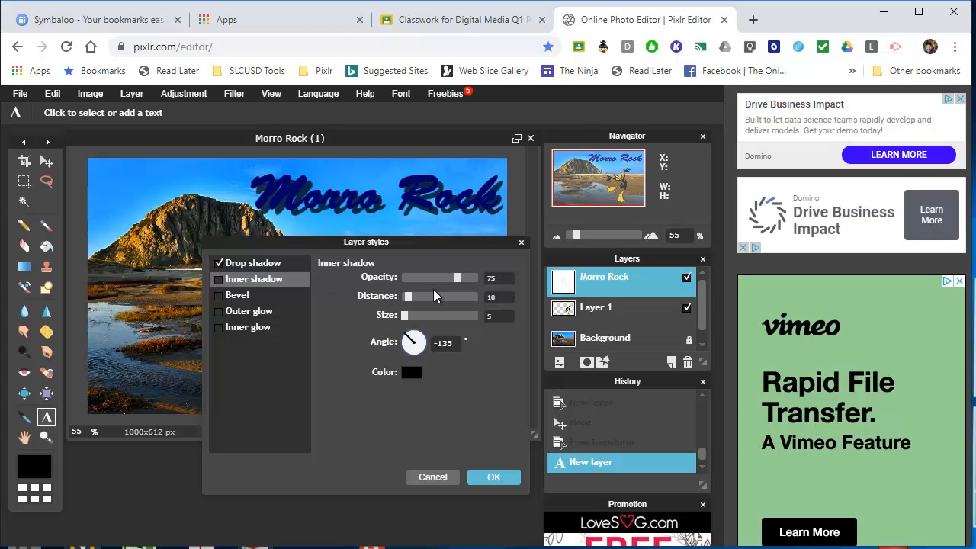
# Set the Inner shadow color of the Morro Rock text layer to yellow ffff66.
pyautogui.click(411, 374)
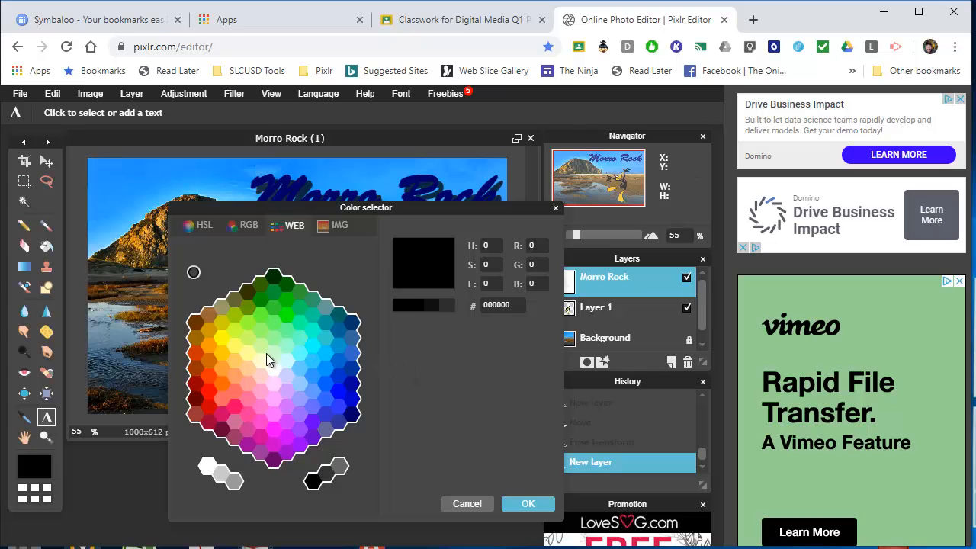
pyautogui.click(235, 340)
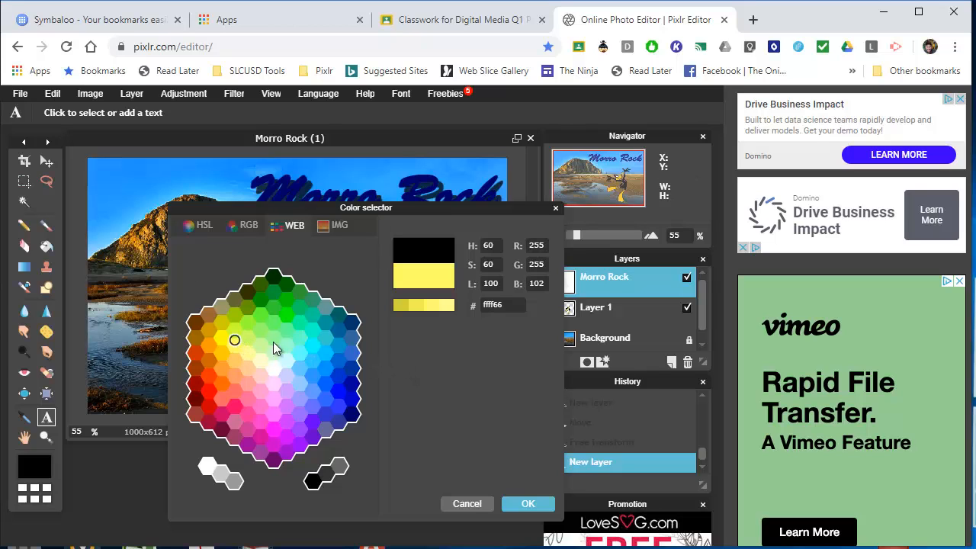
pyautogui.click(528, 505)
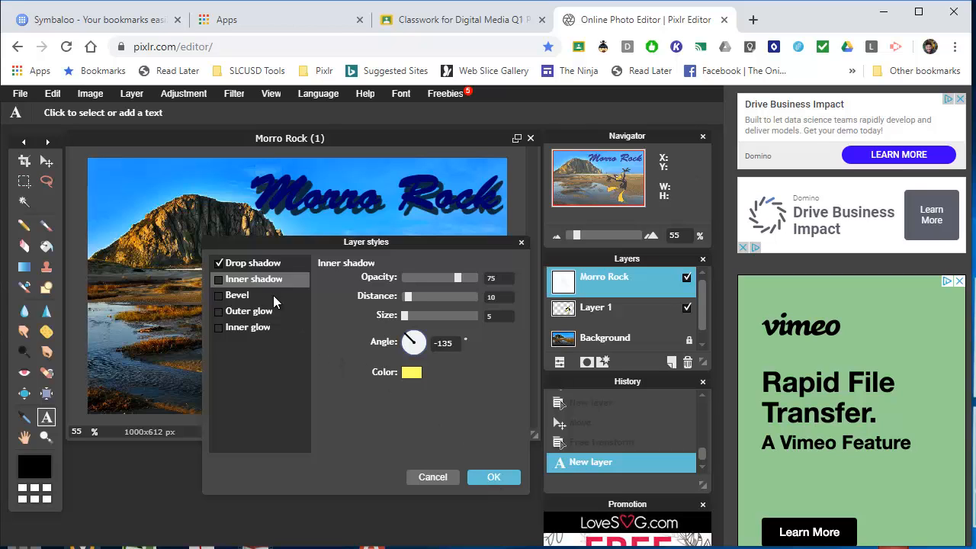
# Set the Drop shadow color of the Morro Rock text layer to pale yellow ffff99, trying white first.
pyautogui.click(241, 260)
pyautogui.click(412, 373)
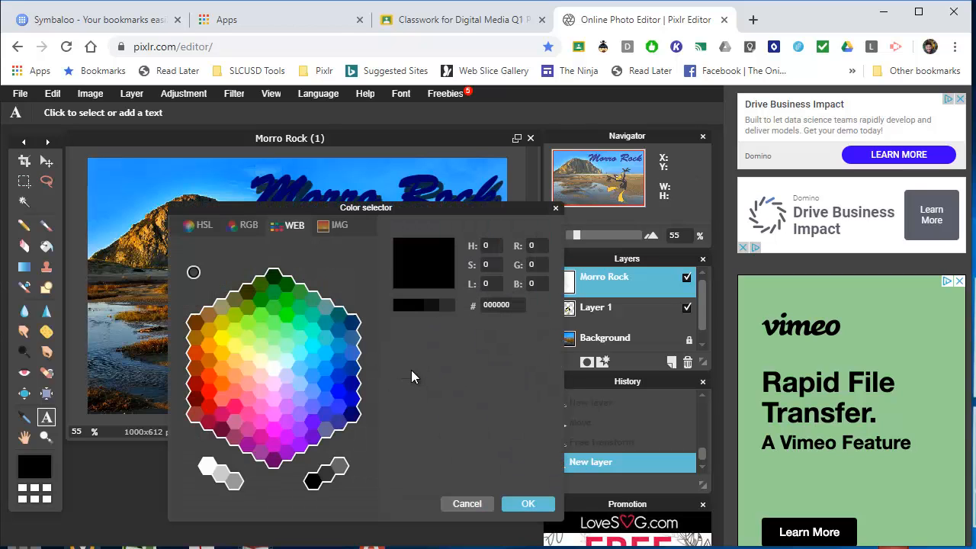
pyautogui.click(273, 366)
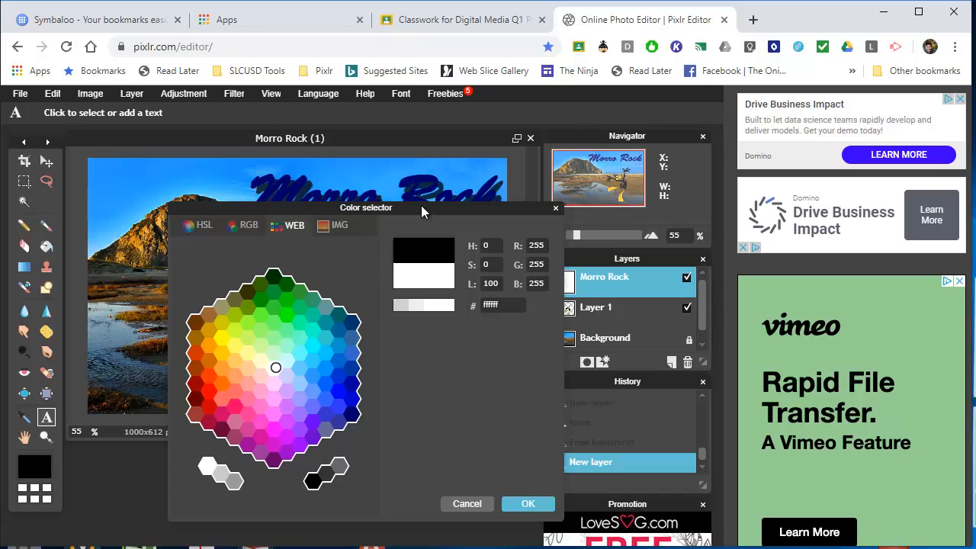
pyautogui.click(251, 354)
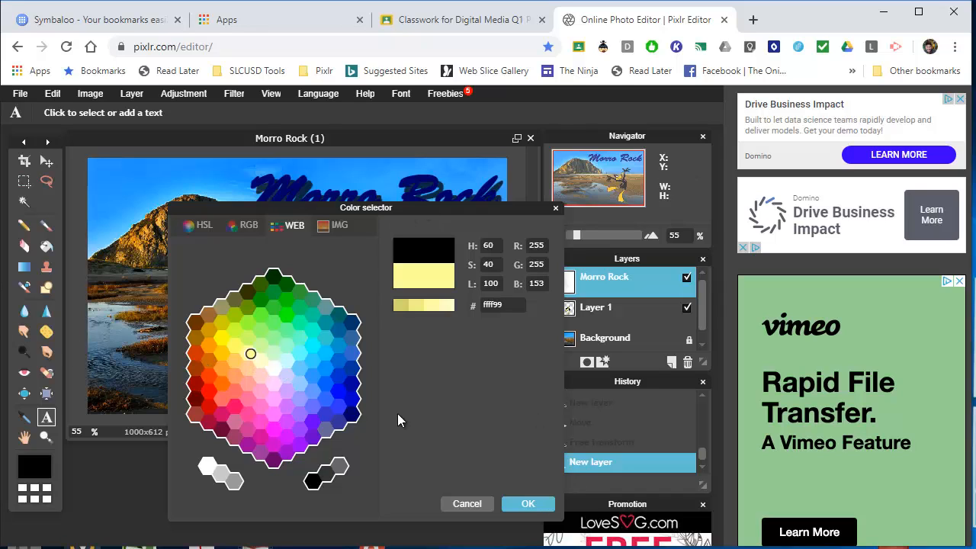
pyautogui.click(520, 502)
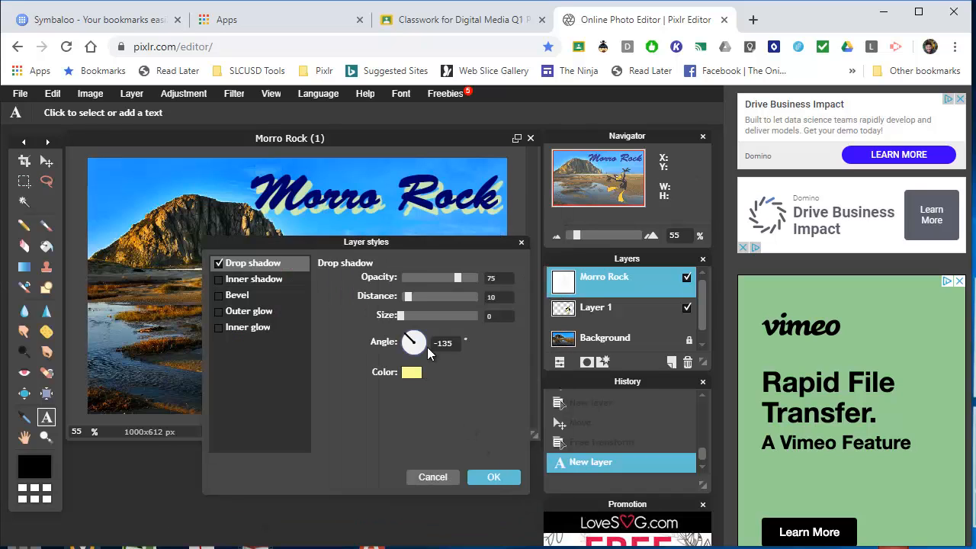
# Reduce the Drop shadow distance to 6 and apply the layer styles to the Morro Rock text.
pyautogui.moveTo(408, 295); pyautogui.dragTo(407, 312)
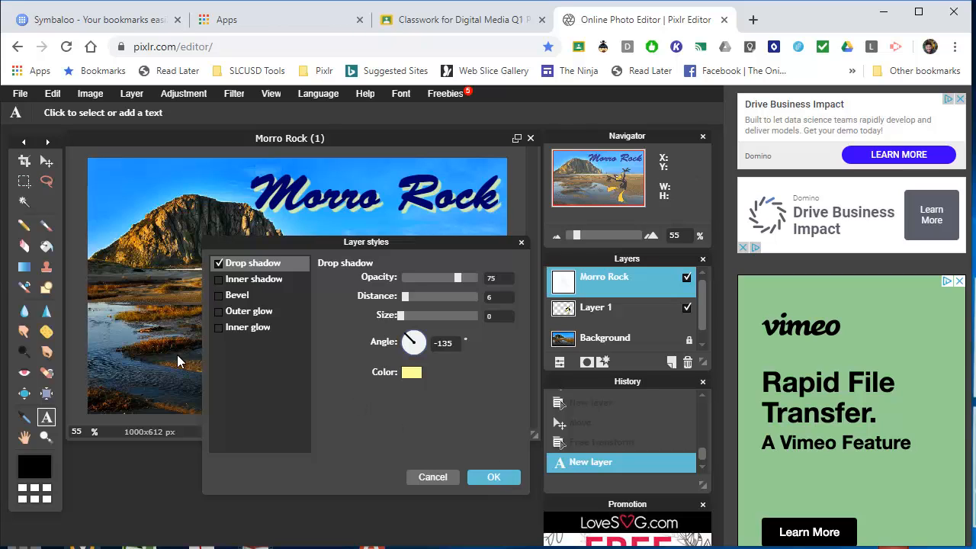
pyautogui.click(225, 315)
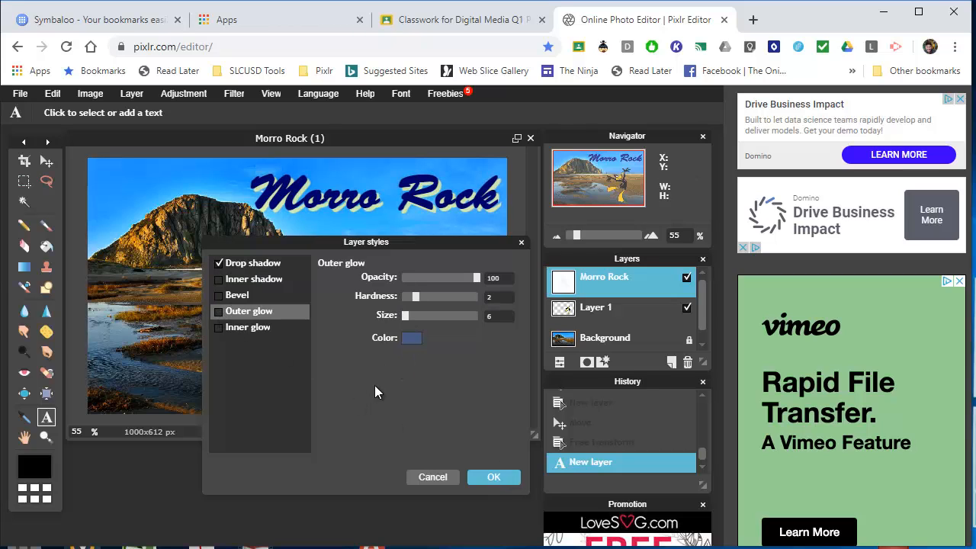
pyautogui.click(493, 477)
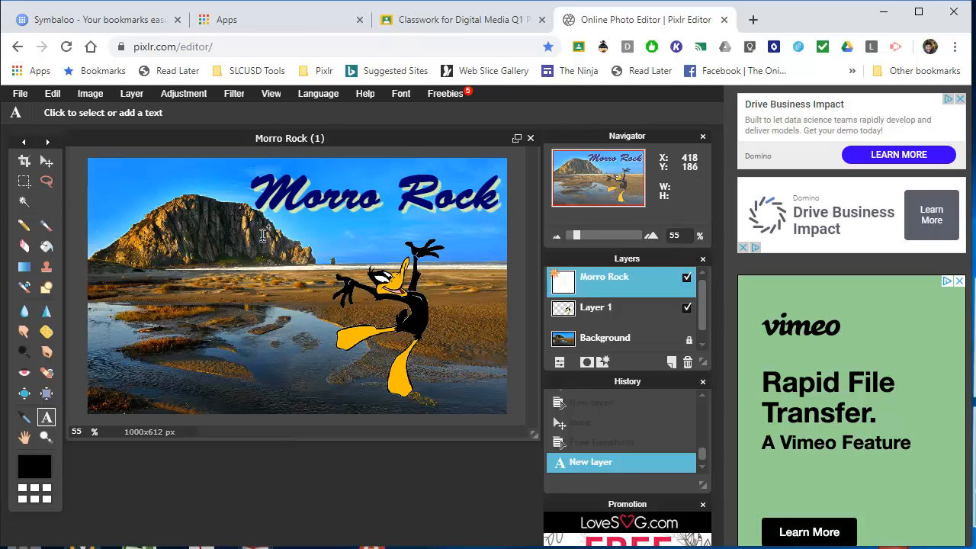
# Start saving the image to the computer in PNG (Transparent, full quality) format, trying the layered PXD format first.
pyautogui.click(19, 93)
pyautogui.click(19, 93)
pyautogui.click(29, 96)
pyautogui.click(40, 158)
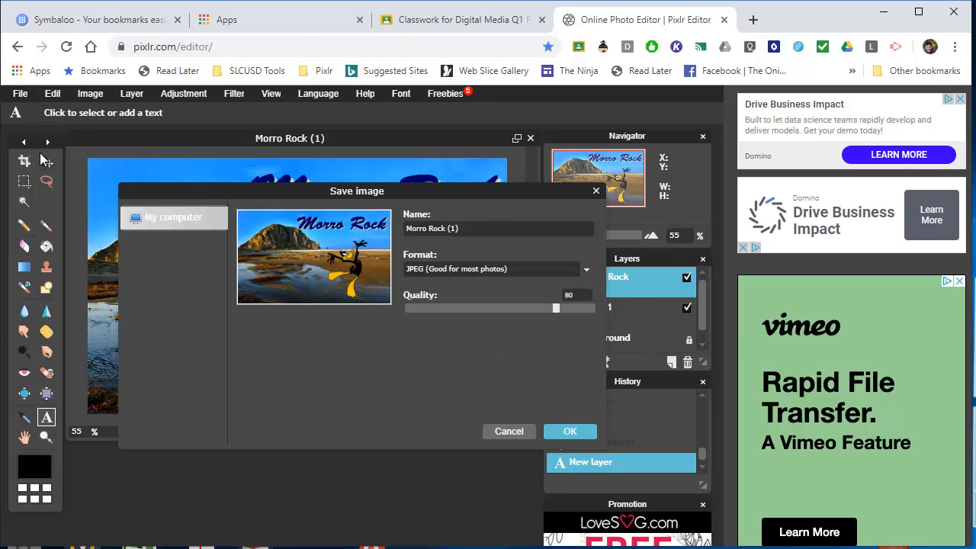
pyautogui.click(500, 276)
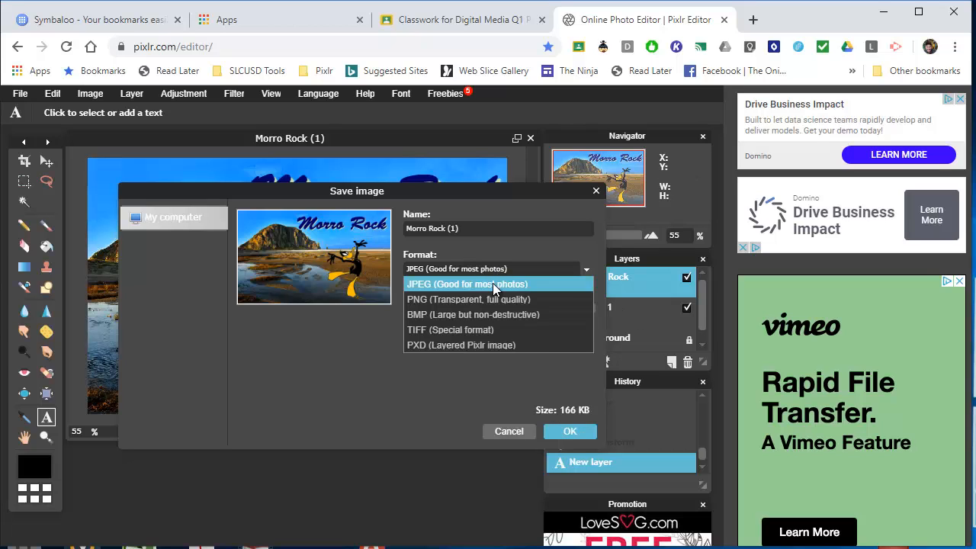
pyautogui.click(531, 340)
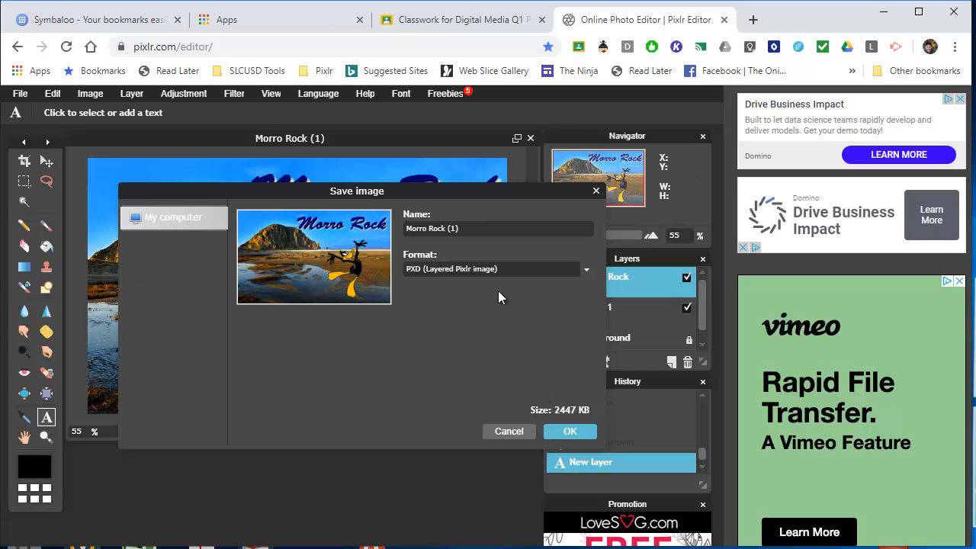
pyautogui.moveTo(456, 192); pyautogui.dragTo(416, 218)
pyautogui.click(458, 298)
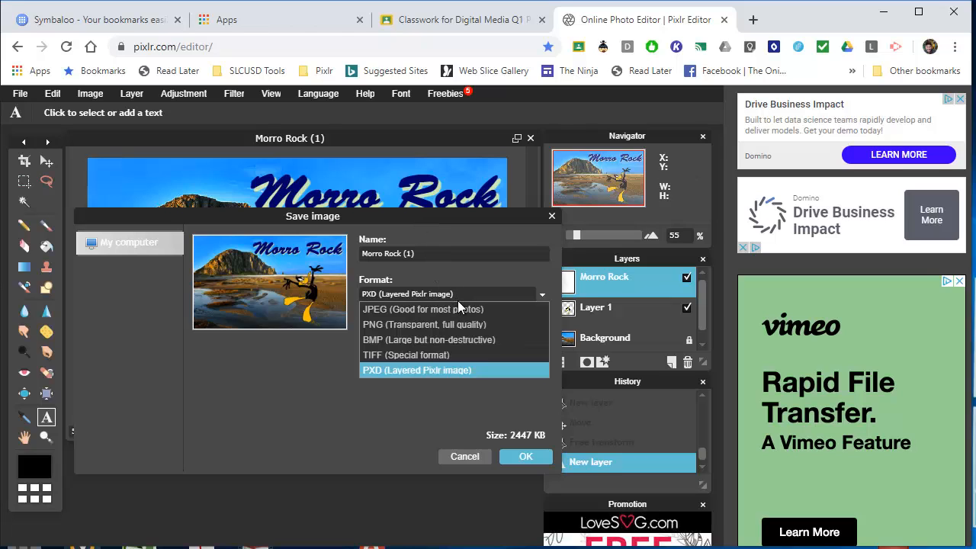
pyautogui.click(464, 329)
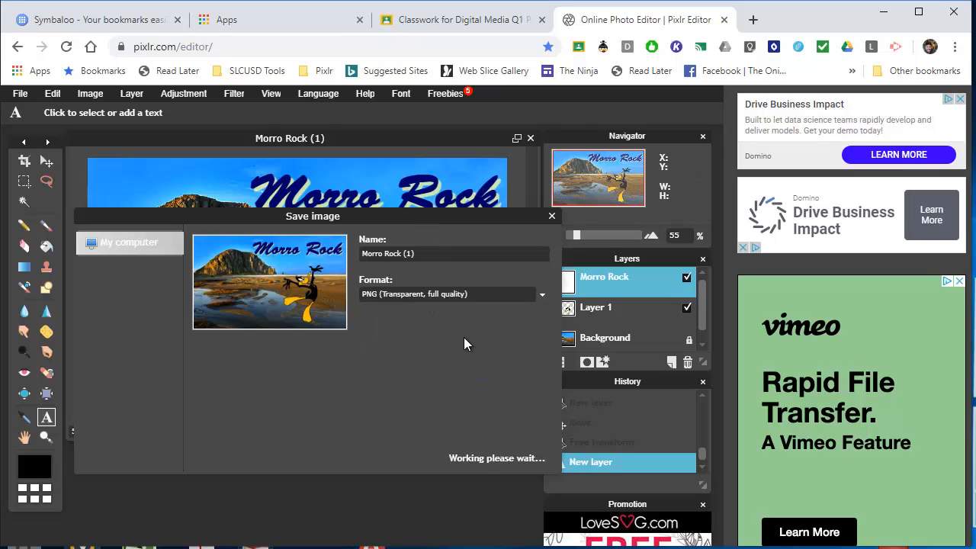
pyautogui.click(543, 458)
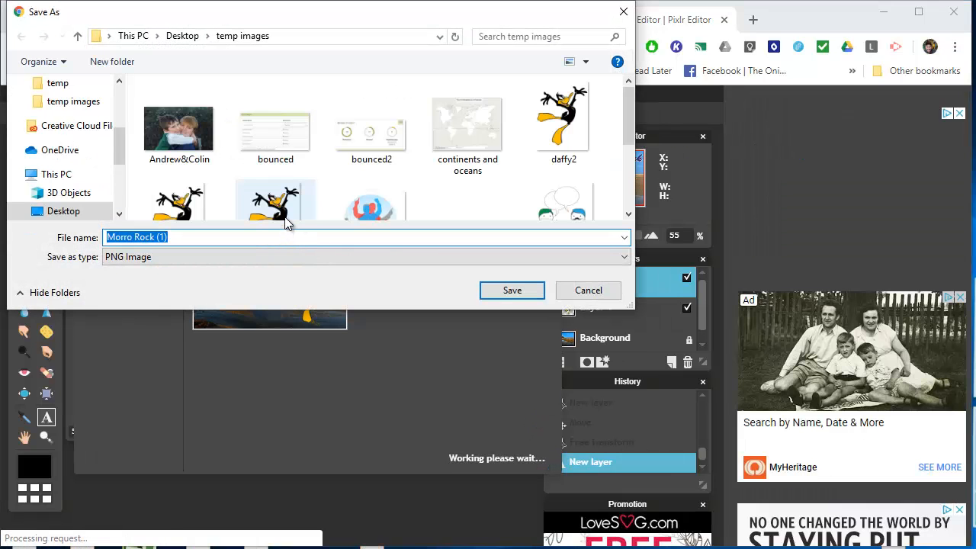
# Name the PNG file "Morro Rock with Daffy" and save it in the temp images folder.
pyautogui.write('m')
pyautogui.write('Morro Rock wi')
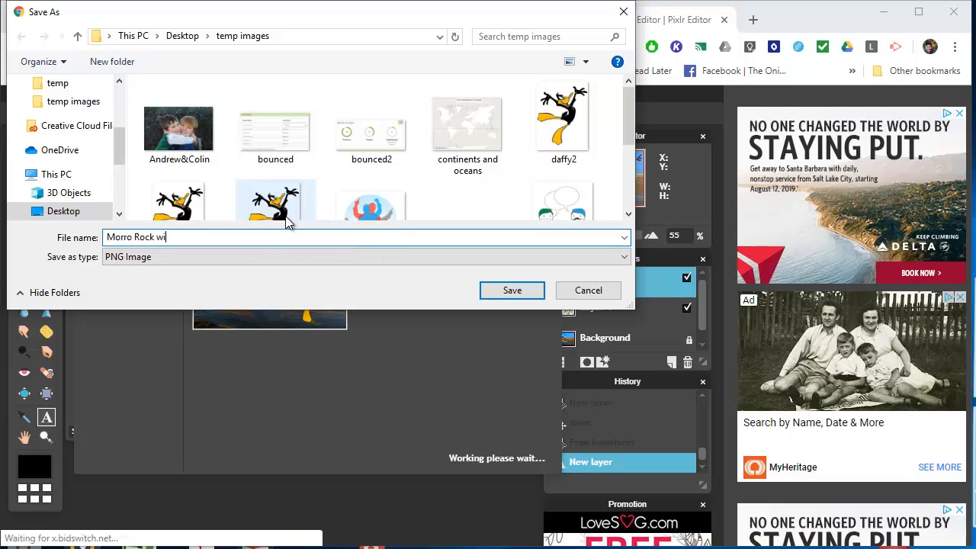
pyautogui.write('th Daffy')
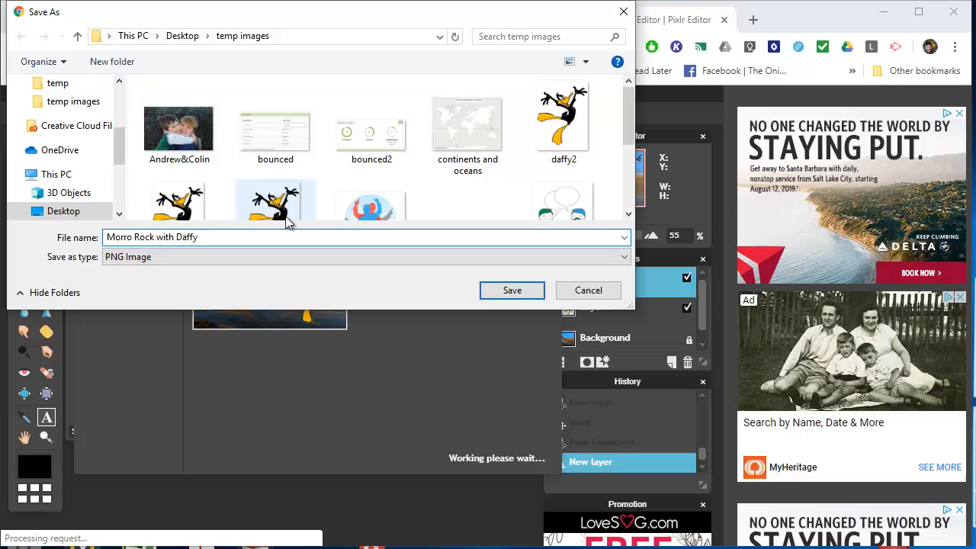
pyautogui.click(513, 291)
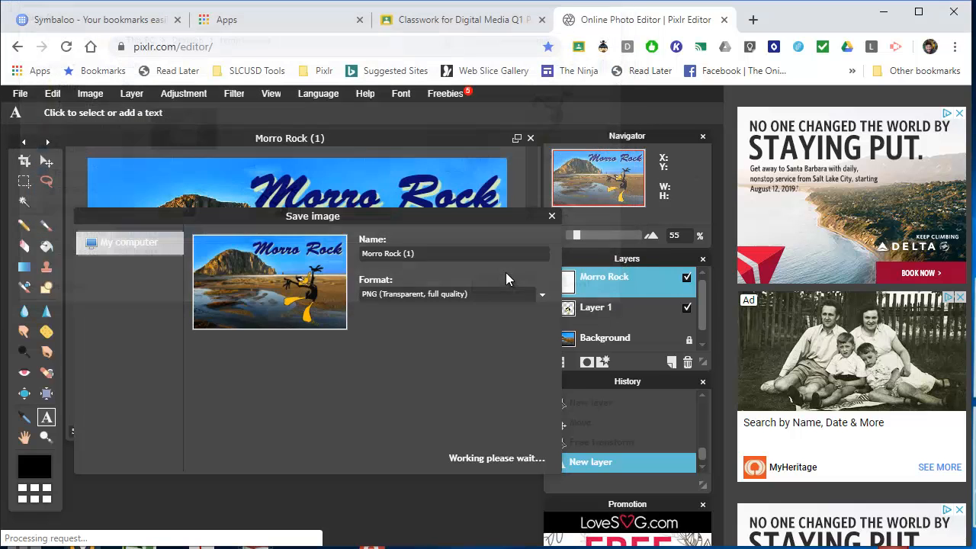